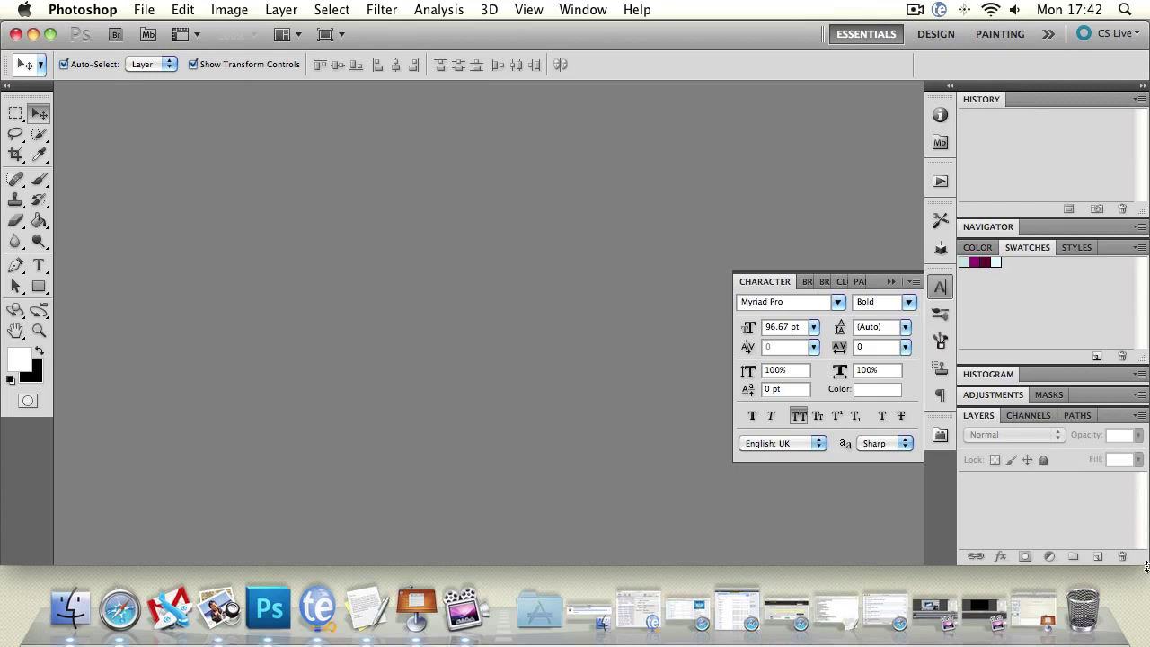
Shrink and reposition the application window so part of the desktop shows, and collapse the Character panel to its icon.
left_click_drag(1136, 562, 501, 559)
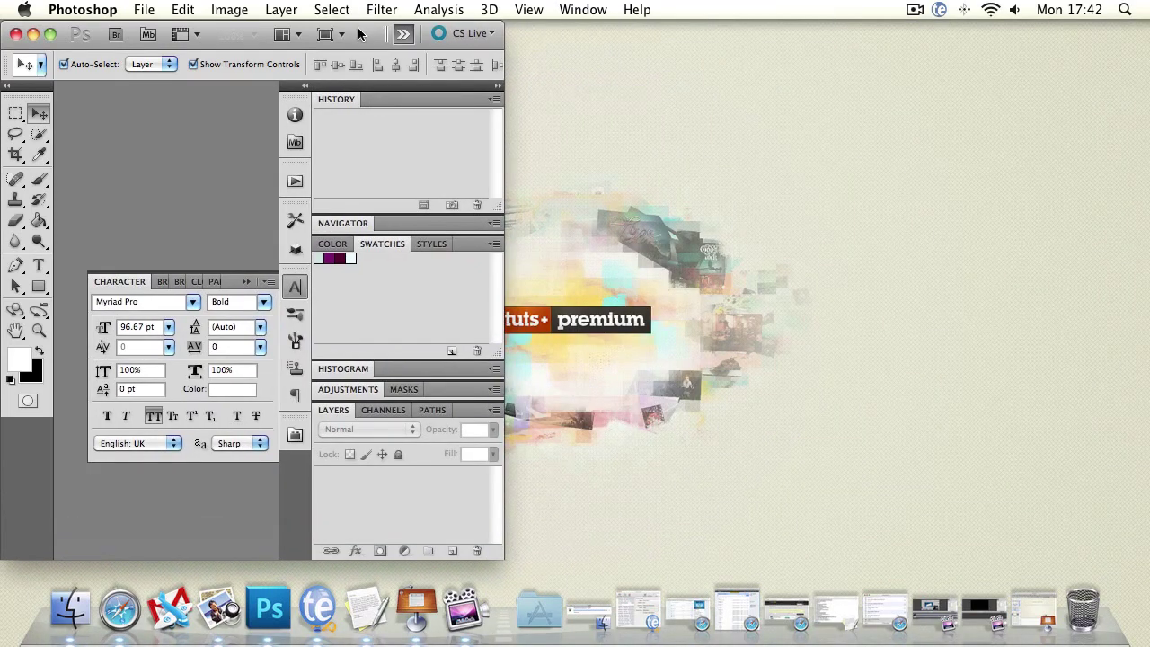
left_click_drag(363, 35, 368, 10)
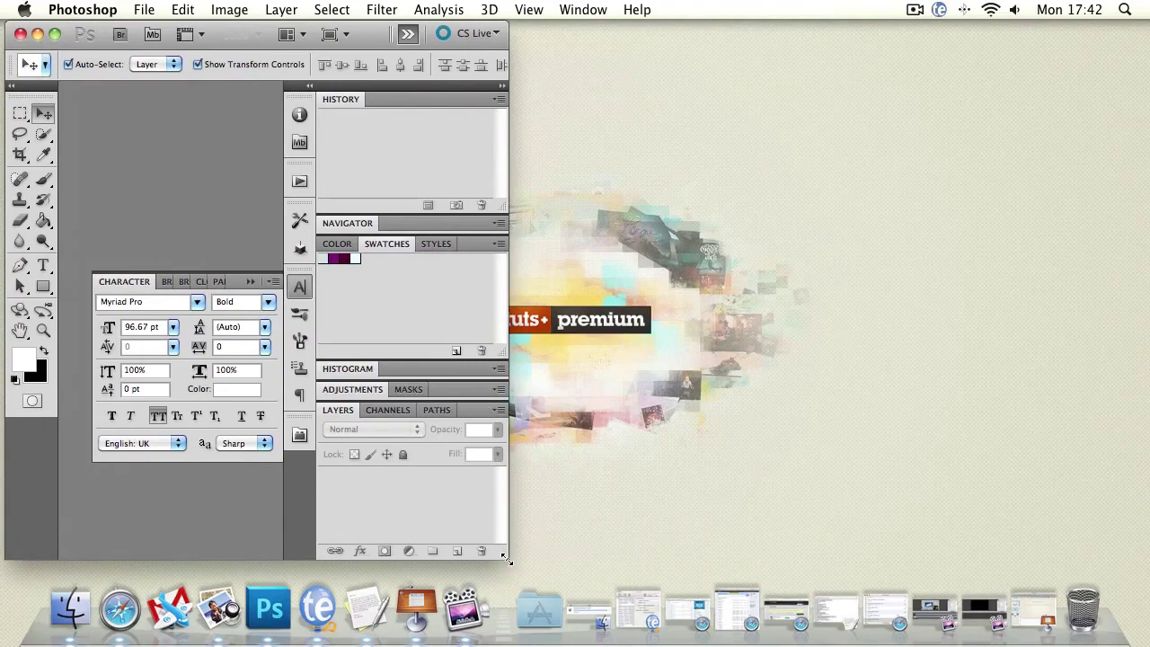
left_click_drag(507, 559, 898, 448)
left_click_drag(795, 461, 463, 547)
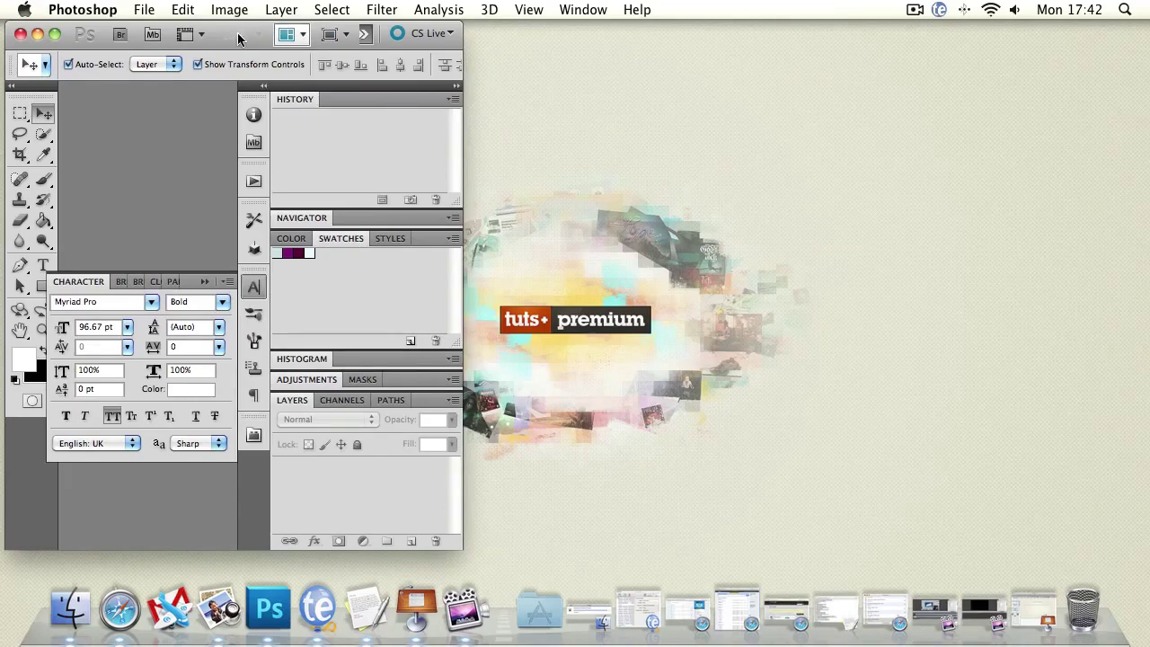
left_click(205, 281)
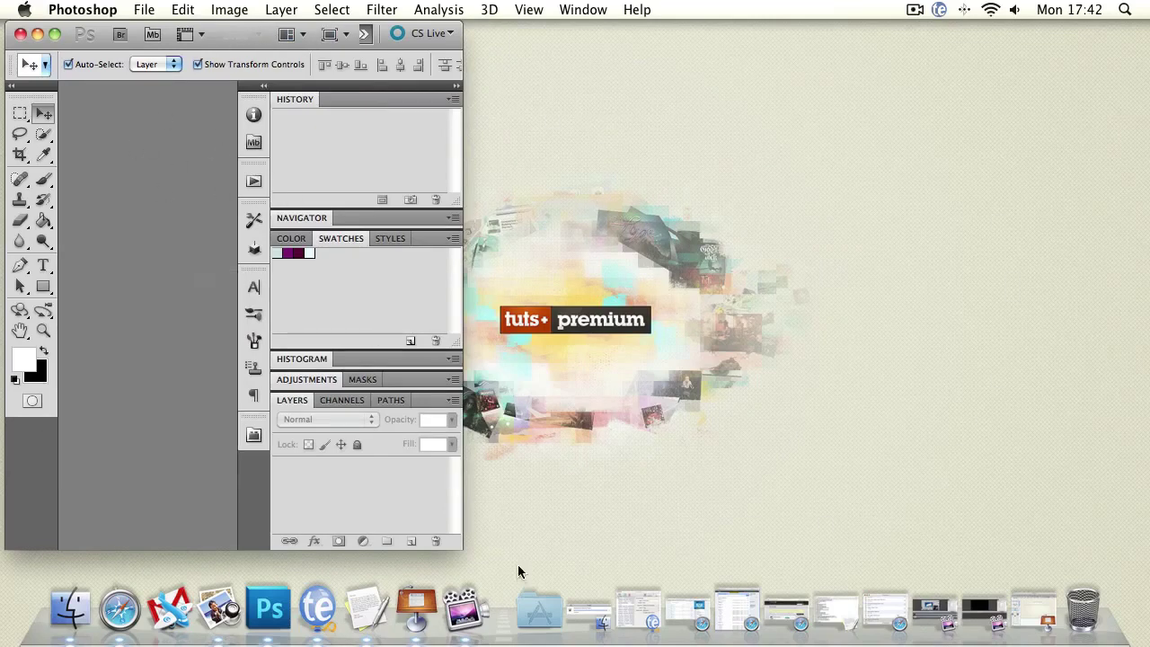
left_click_drag(452, 543, 651, 551)
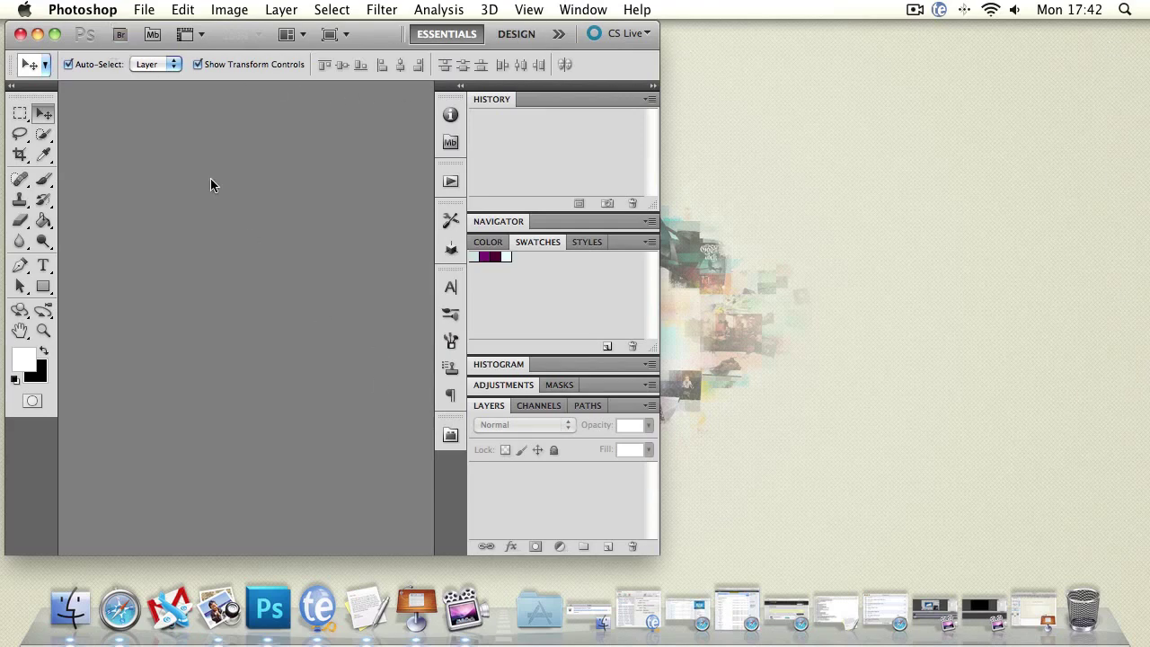
Turn off the Application Frame so the desktop shows behind the panels.
left_click(583, 10)
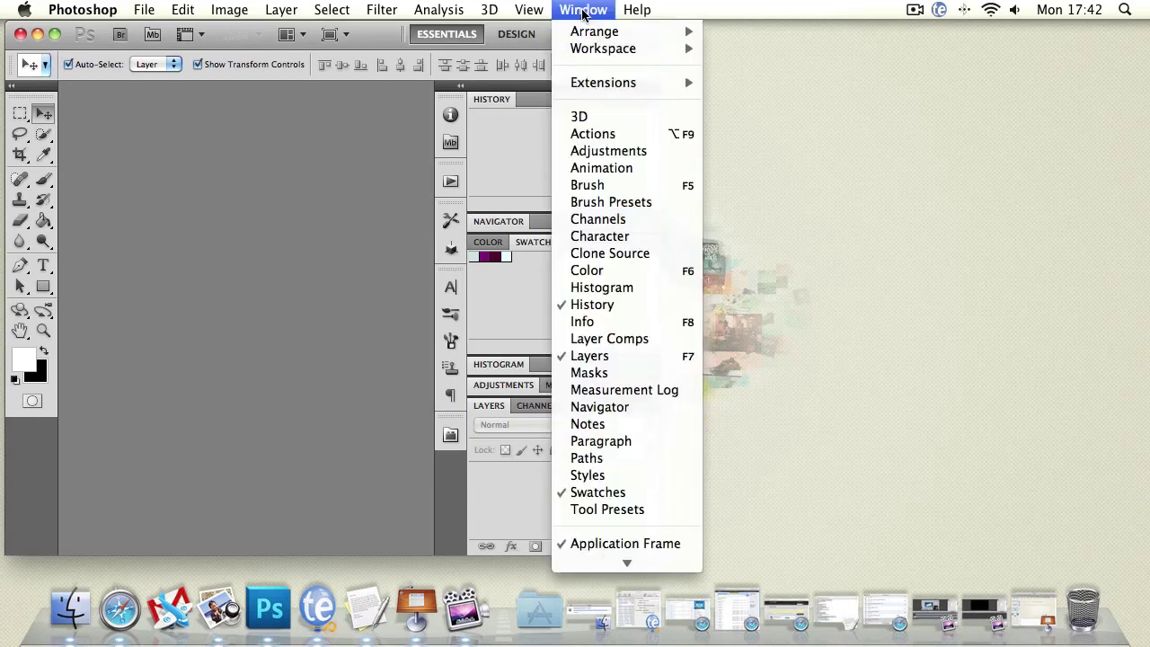
mouse_move(627, 562)
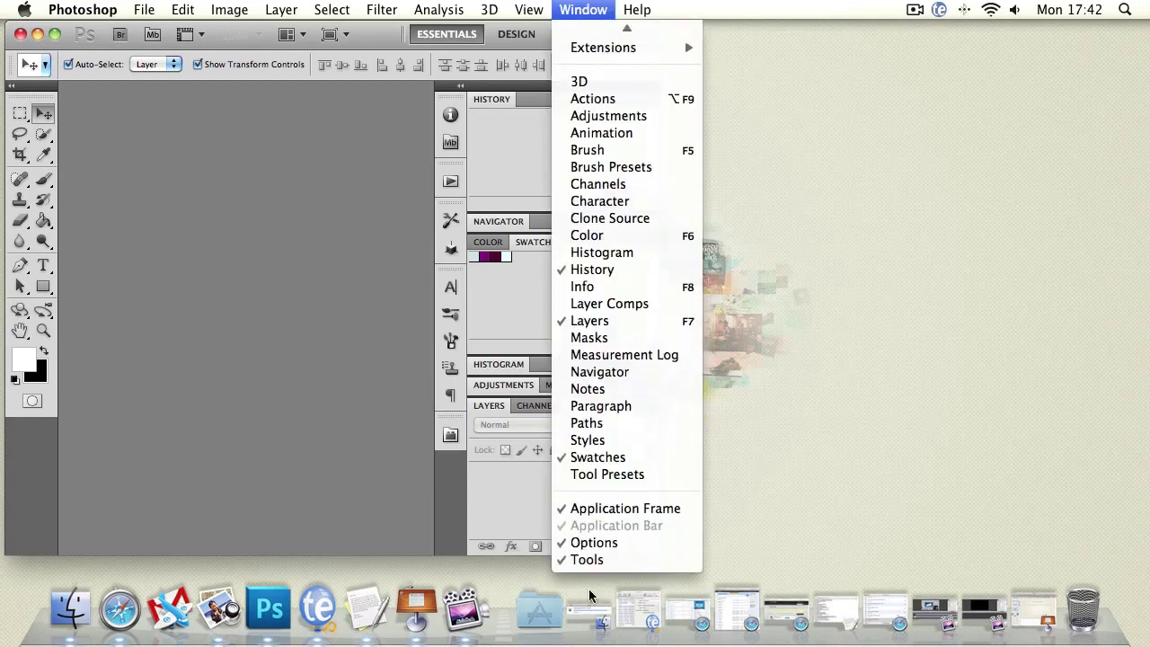
left_click(634, 510)
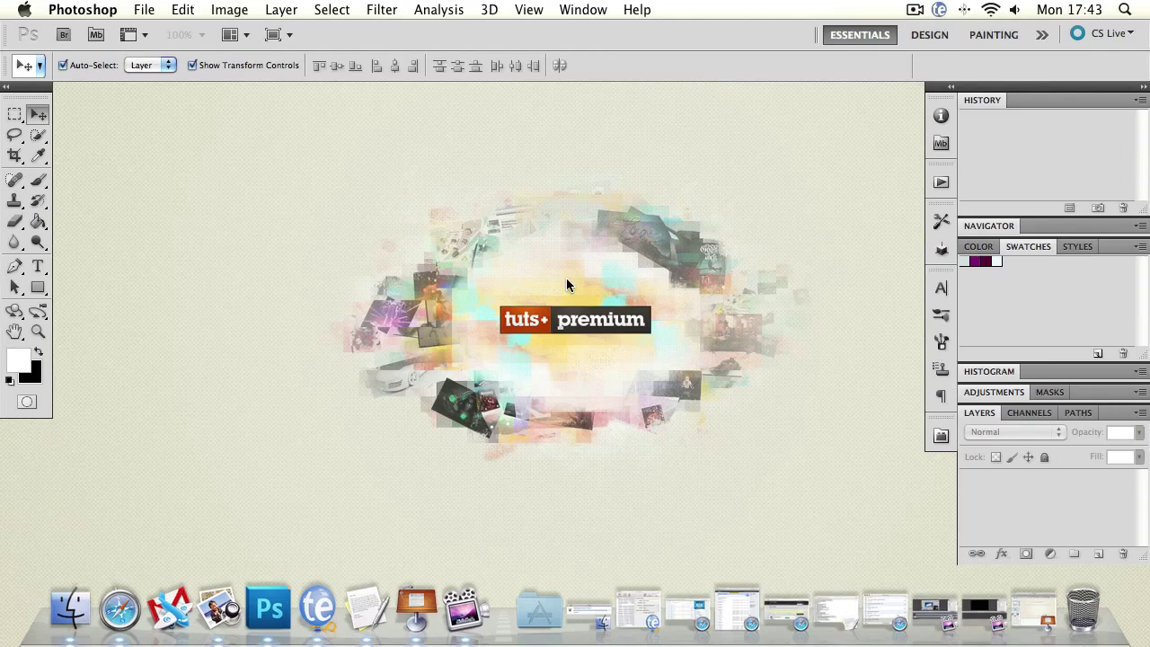
Switch to the New in CS 5 workspace.
left_click(582, 8)
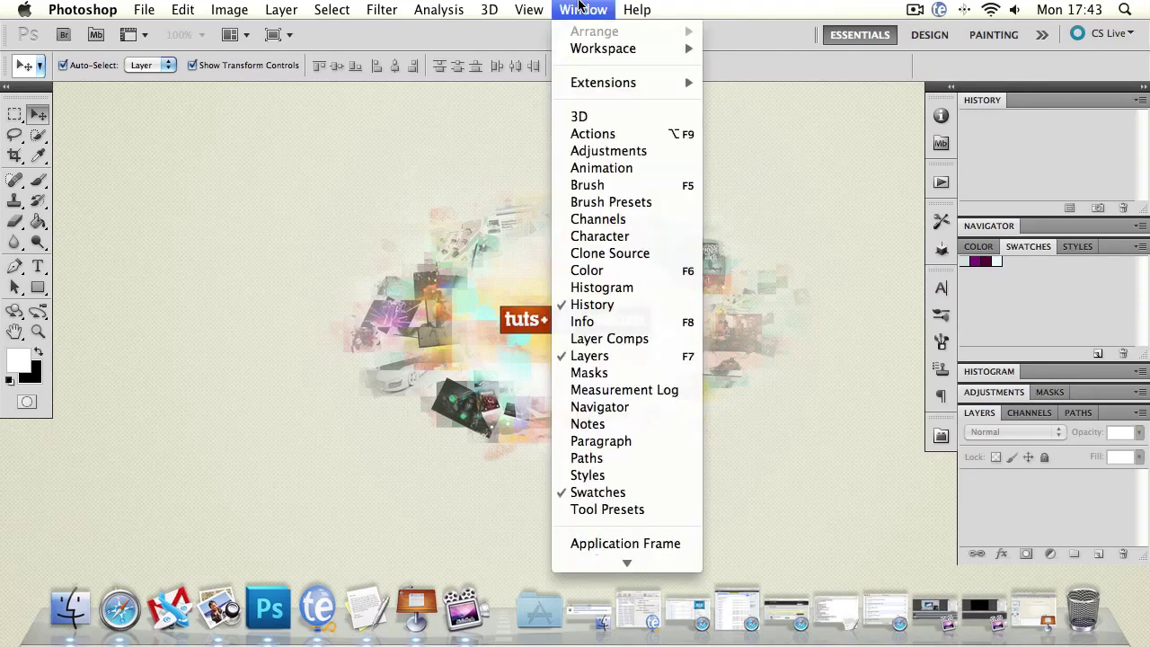
mouse_move(585, 48)
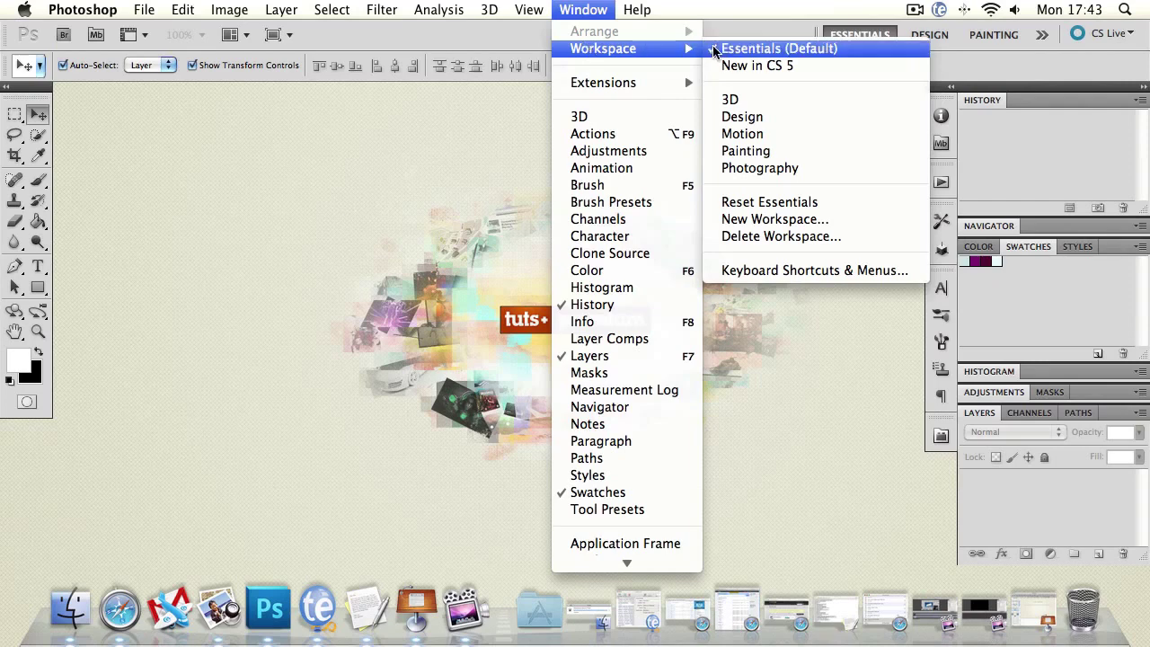
left_click(787, 68)
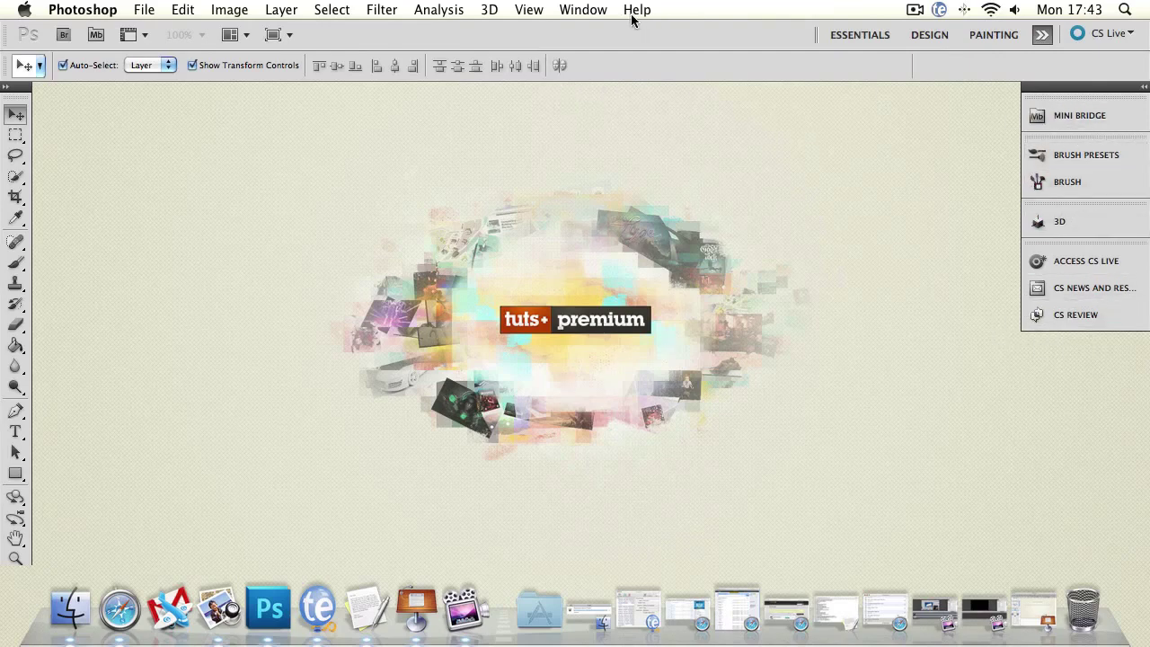
Switch to the 3D workspace.
left_click(562, 8)
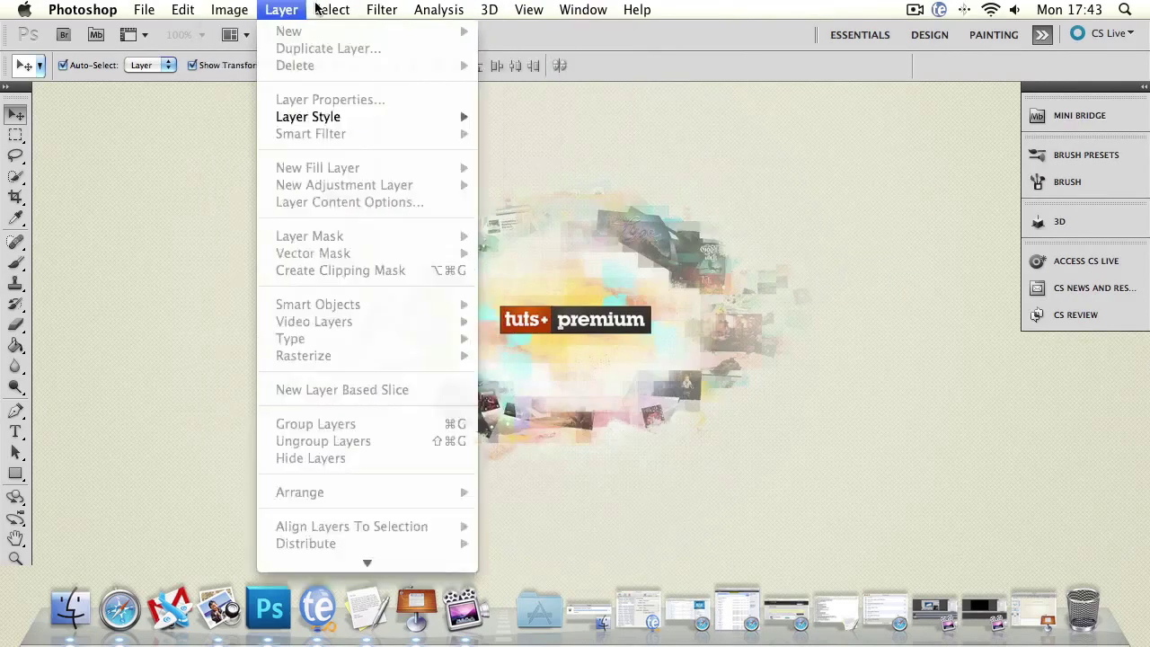
mouse_move(631, 306)
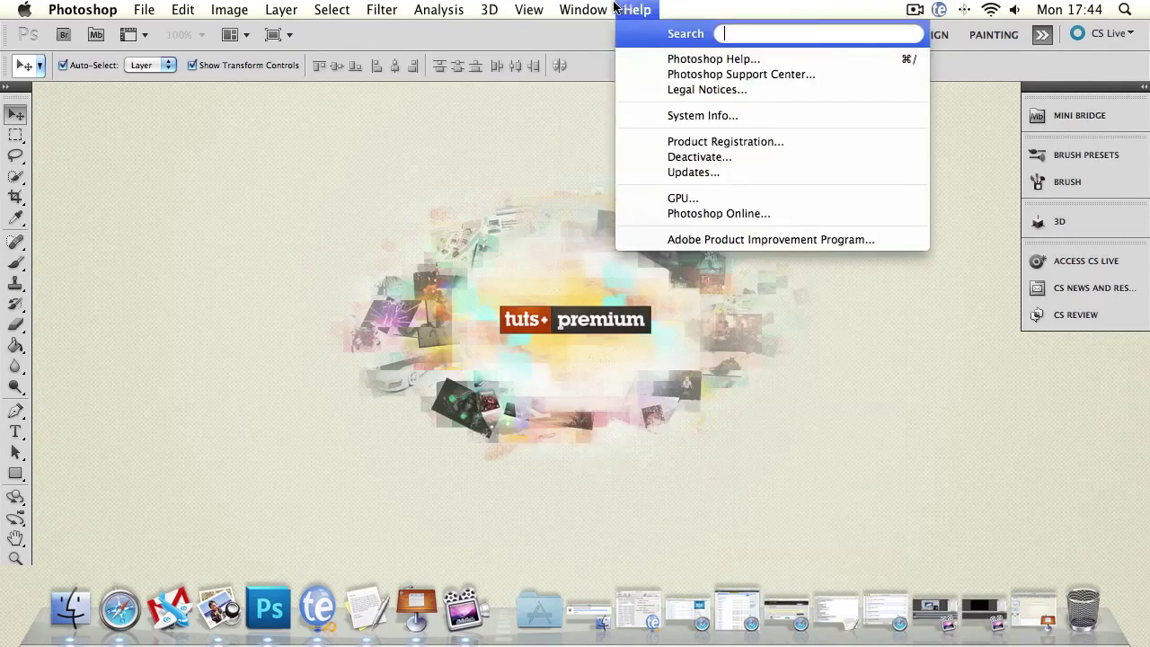
mouse_move(591, 10)
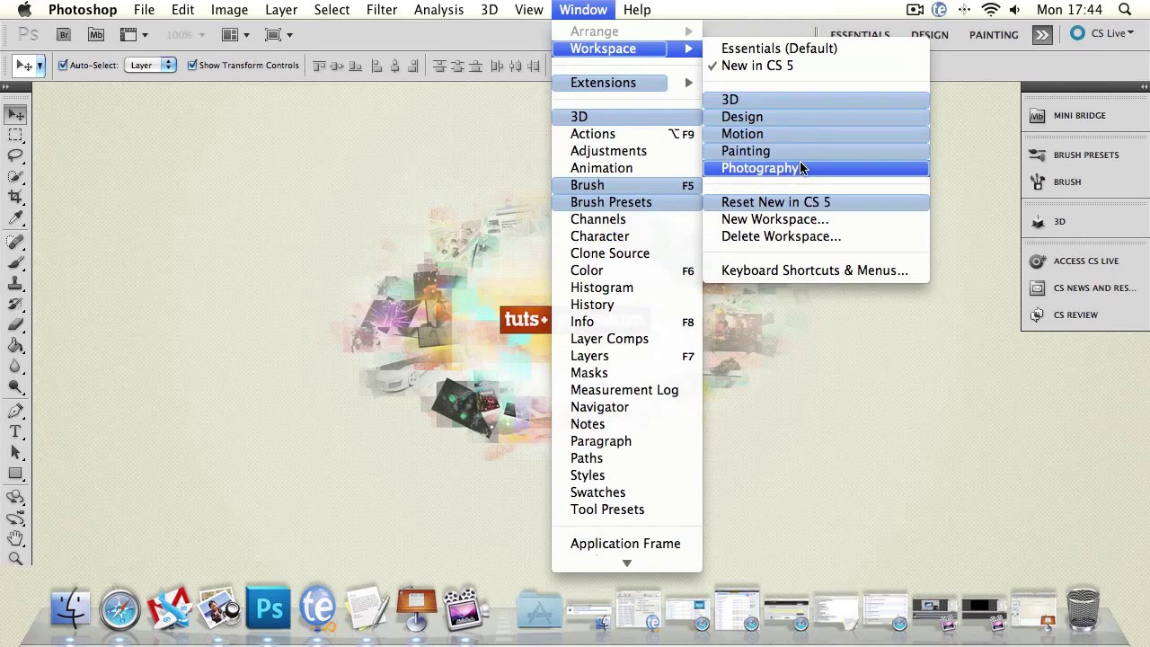
left_click(770, 100)
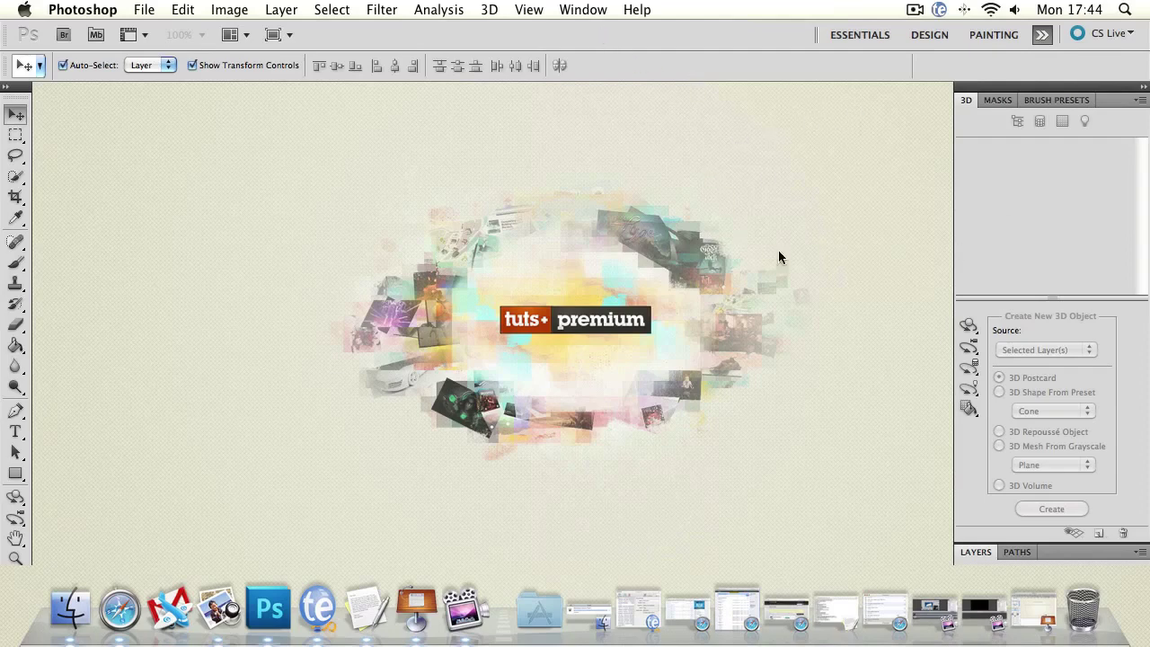
Switch to the Design workspace and follow it with the Motion workspace.
left_click(583, 10)
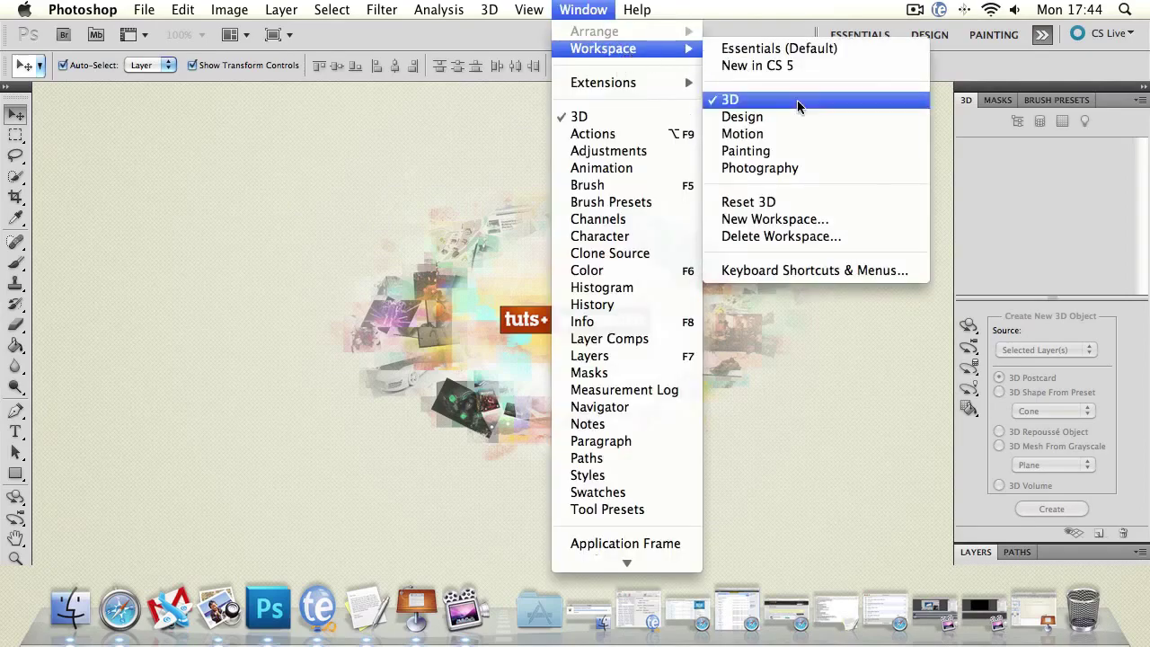
left_click(793, 120)
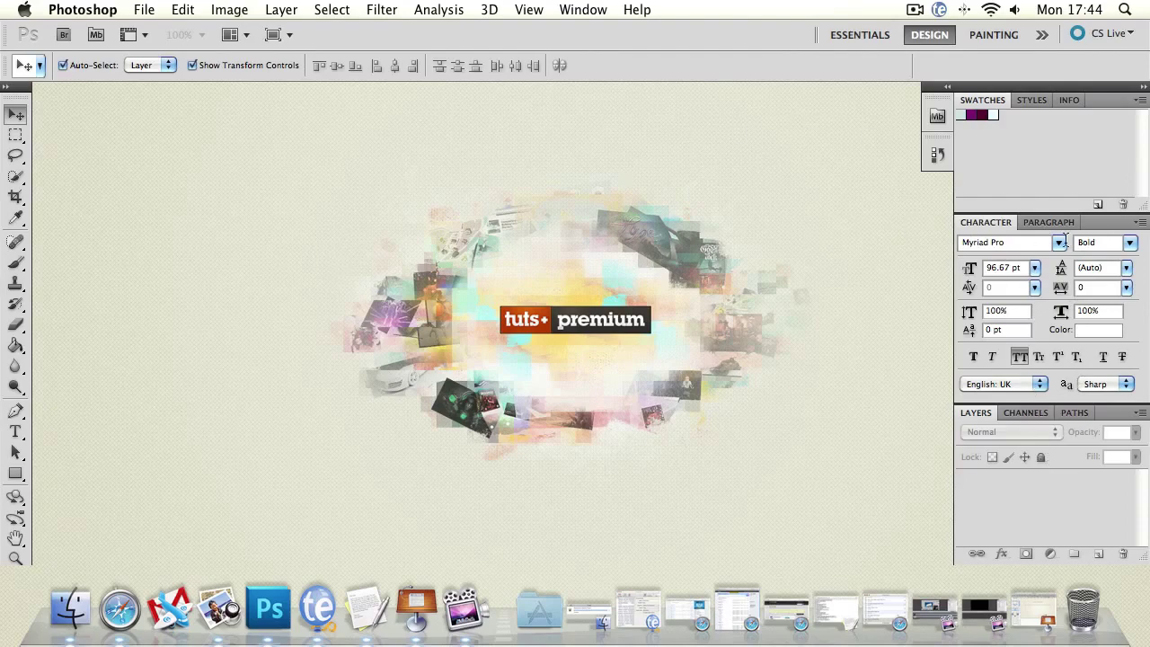
left_click(596, 8)
mouse_move(619, 47)
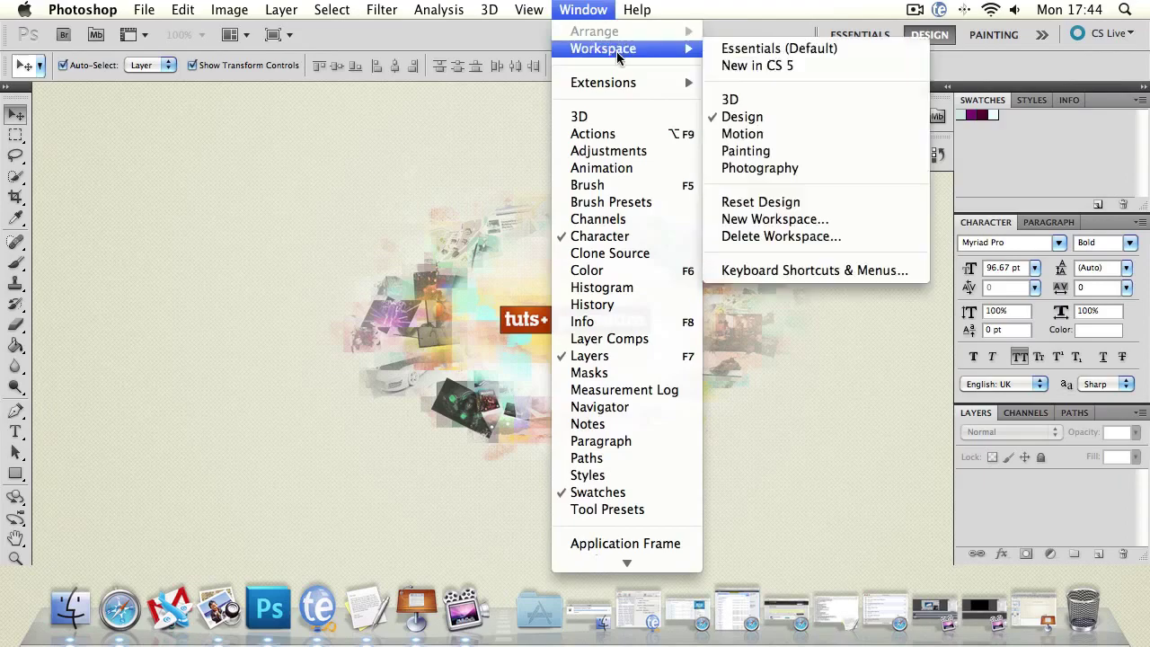
left_click(805, 134)
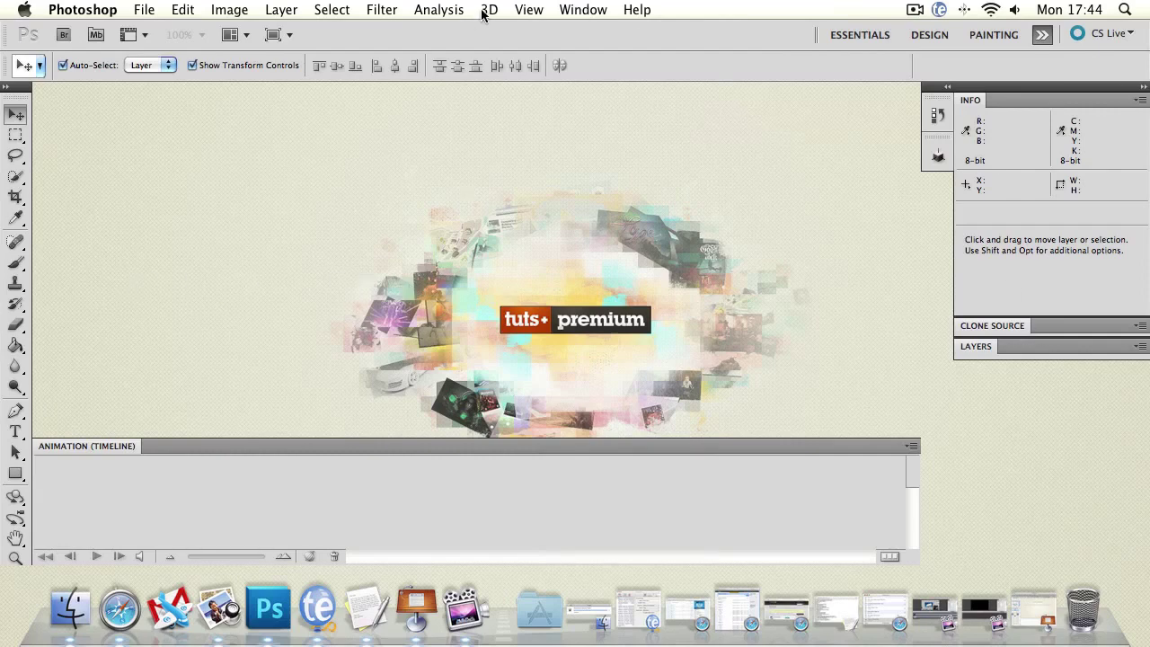
Switch to the Painting workspace and look over its brush presets list.
left_click(571, 8)
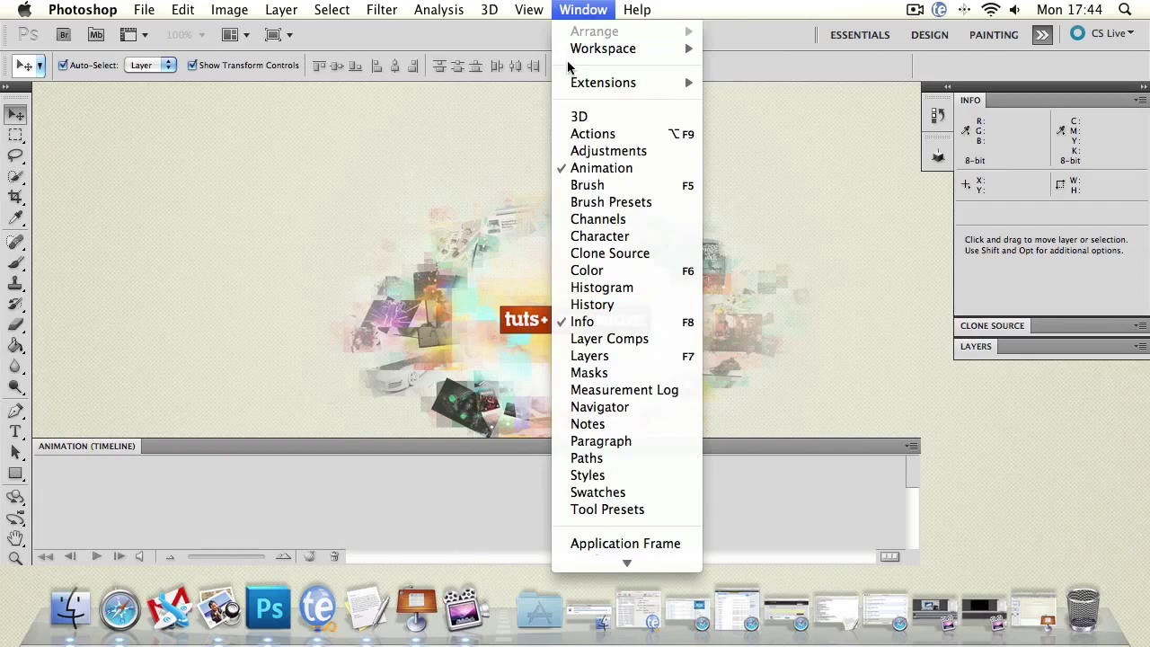
mouse_move(628, 49)
left_click(811, 153)
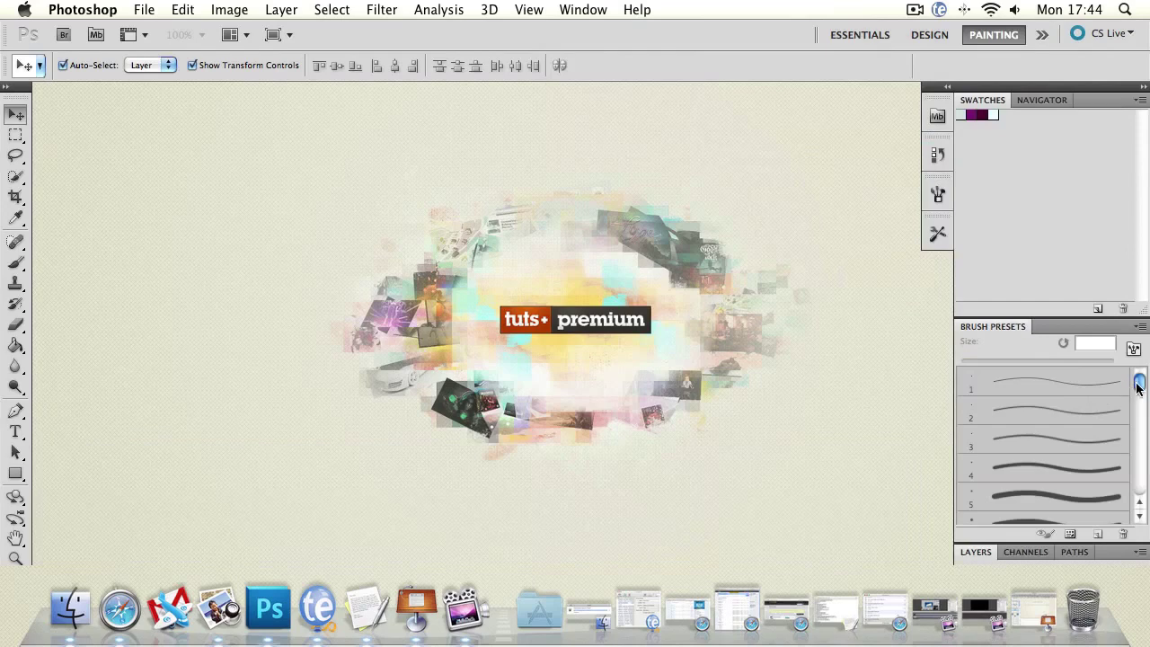
mouse_move(1138, 384)
left_mouse_down()
mouse_move(1133, 480)
mouse_move(1135, 345)
mouse_move(1137, 505)
mouse_move(1133, 364)
left_mouse_up()
Switch to the Photography workspace and expand its Layers panel.
left_click(603, 9)
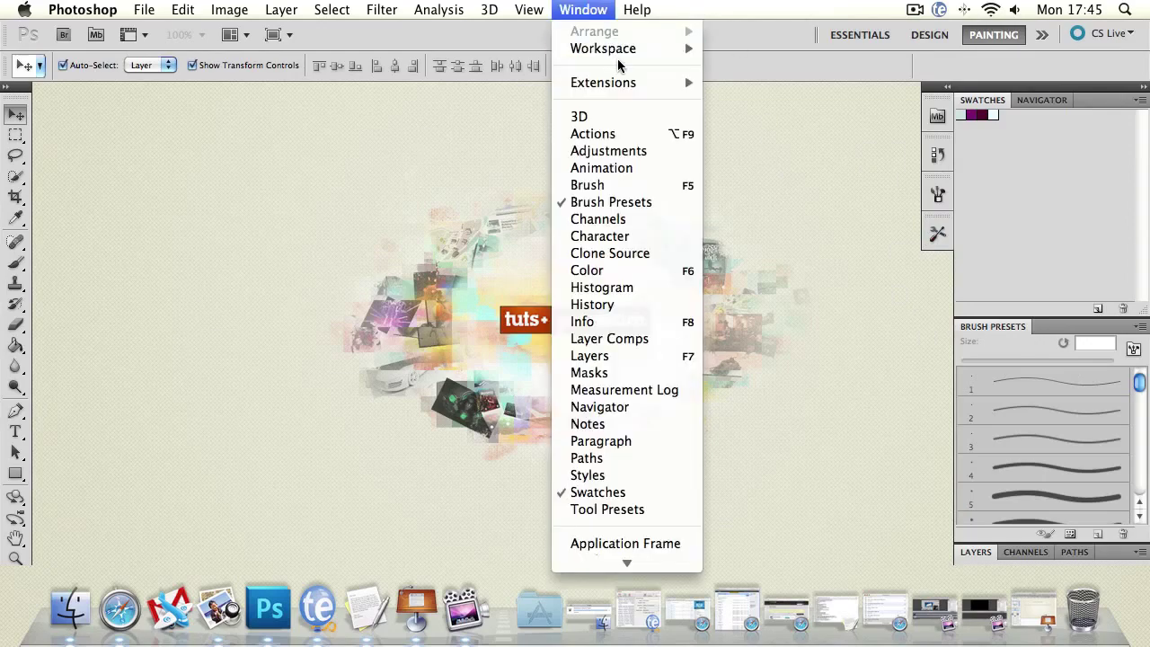
mouse_move(679, 54)
left_click(798, 166)
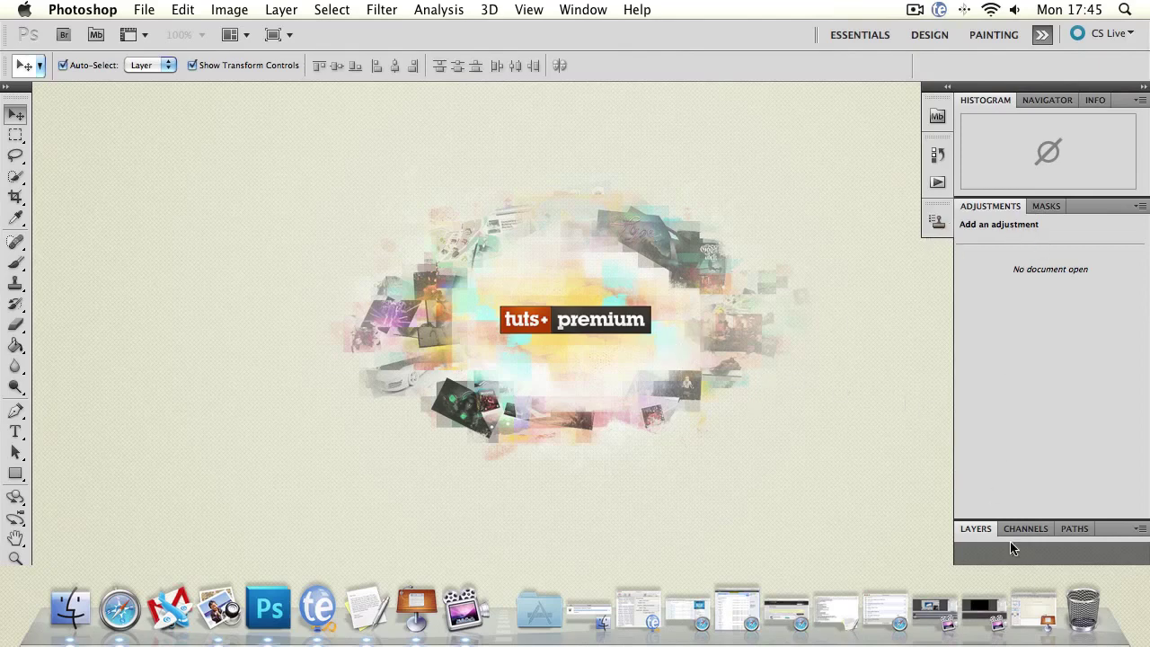
left_click(975, 529)
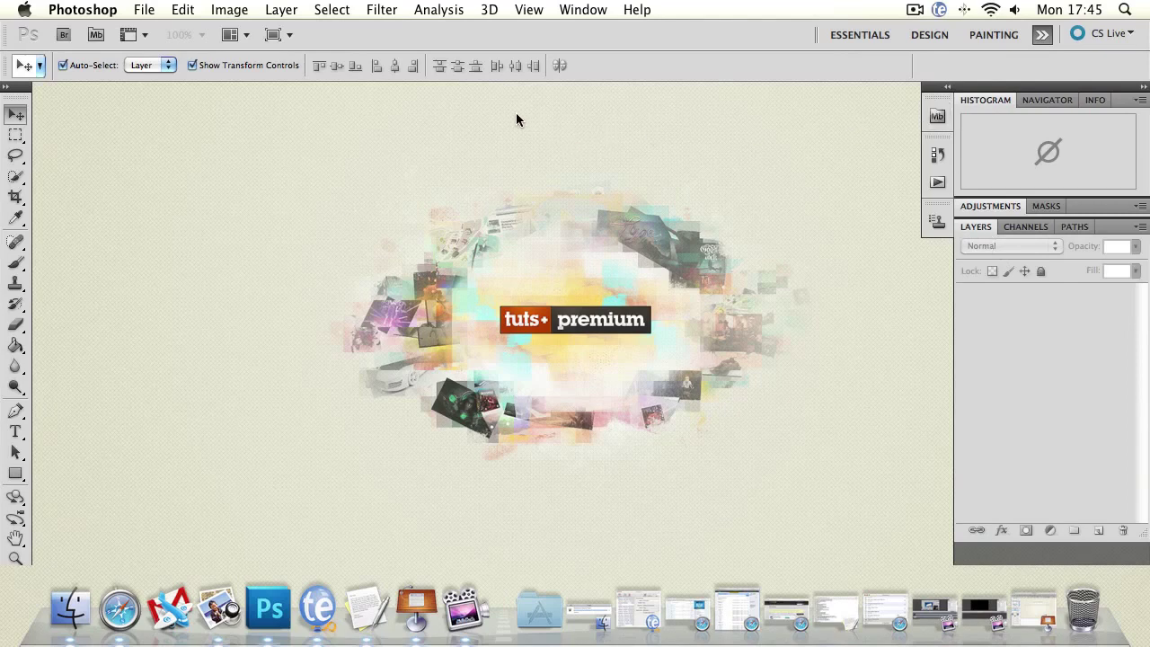
Look at the History and Clone Source panels, collapsing each one after viewing it.
left_click(937, 180)
left_click(938, 158)
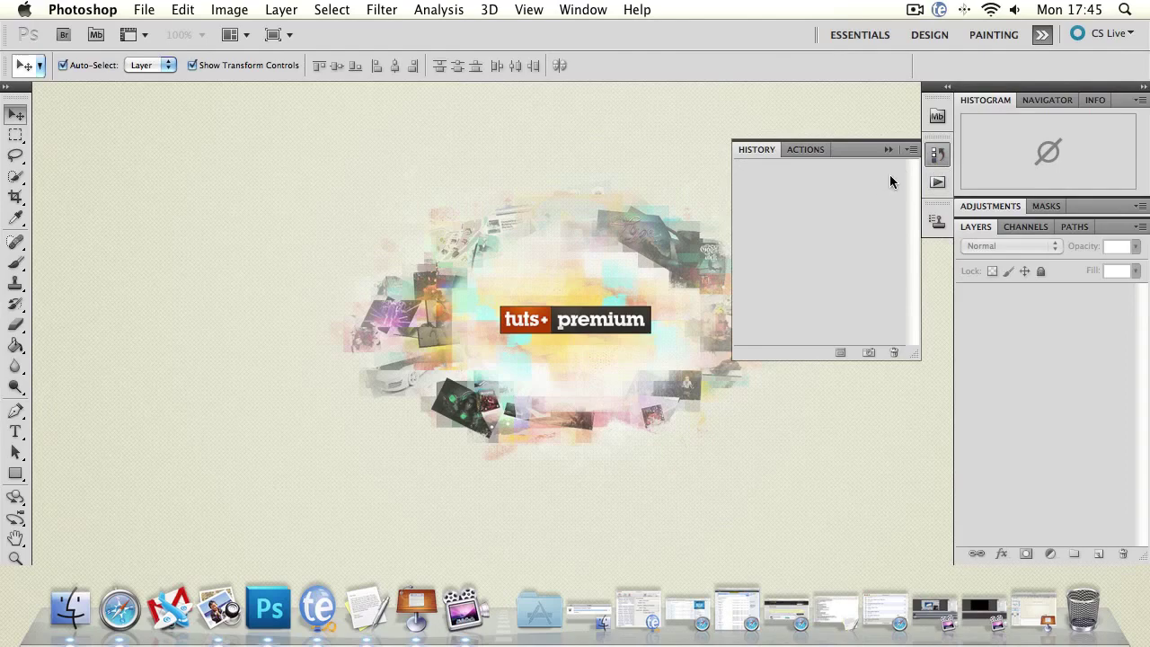
left_click(938, 157)
left_click(938, 221)
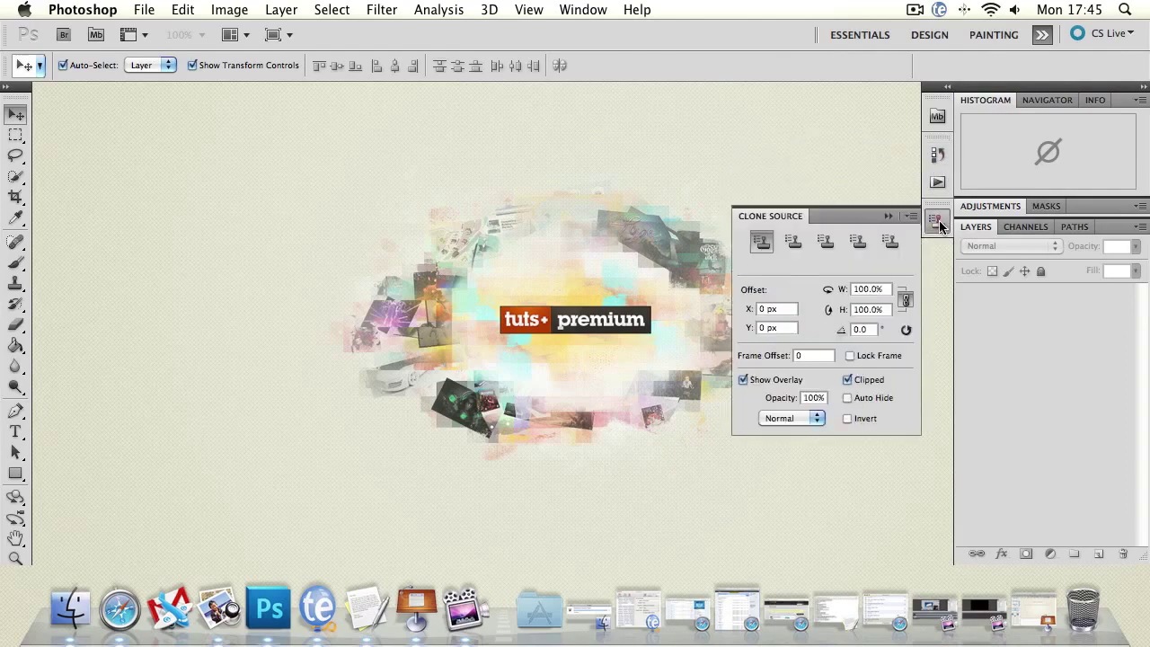
left_click(884, 217)
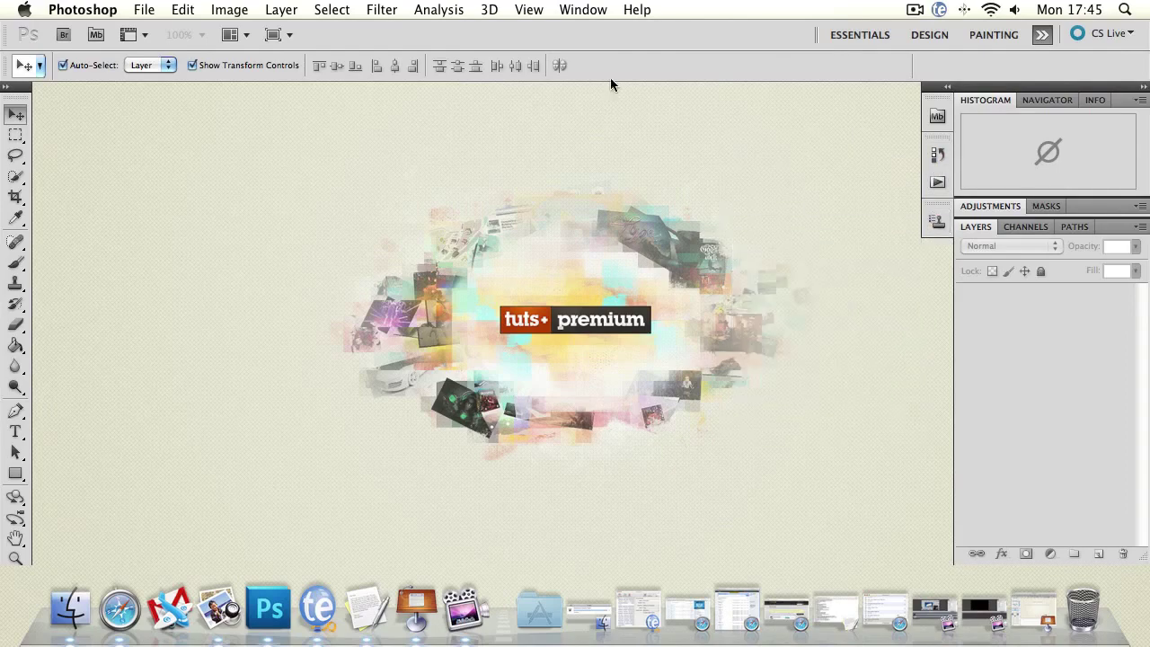
Save the current panel layout as a new workspace named Untitled-1, leaving keyboard shortcuts and menus uncaptured.
left_click(567, 9)
mouse_move(596, 47)
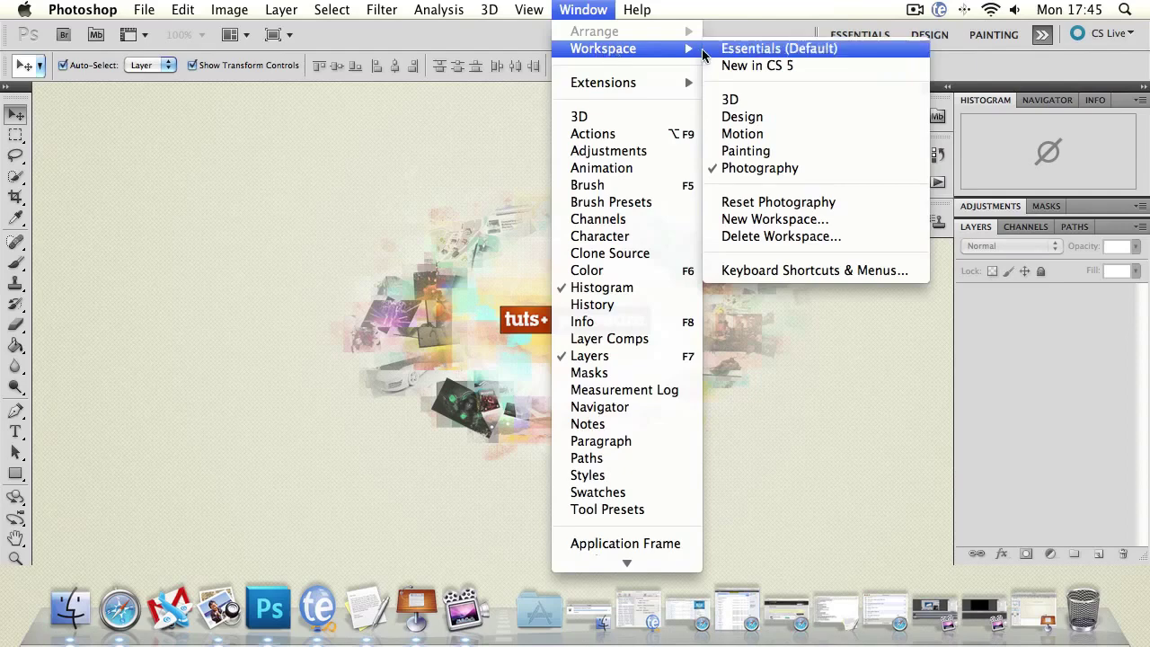
left_click(826, 220)
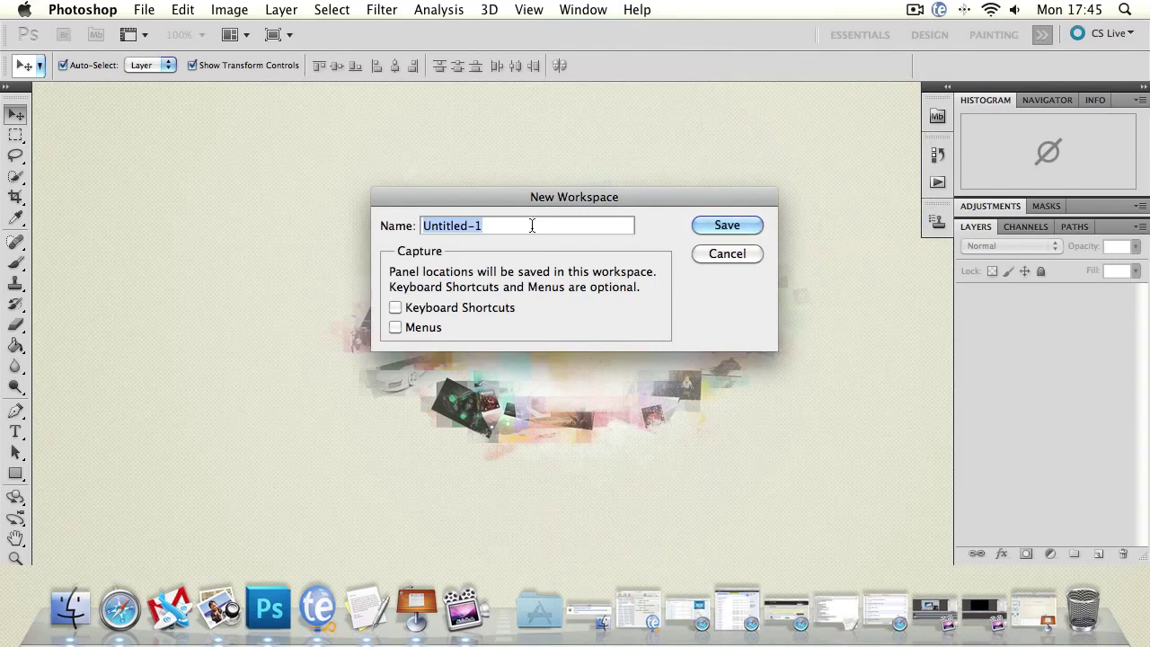
left_click(729, 226)
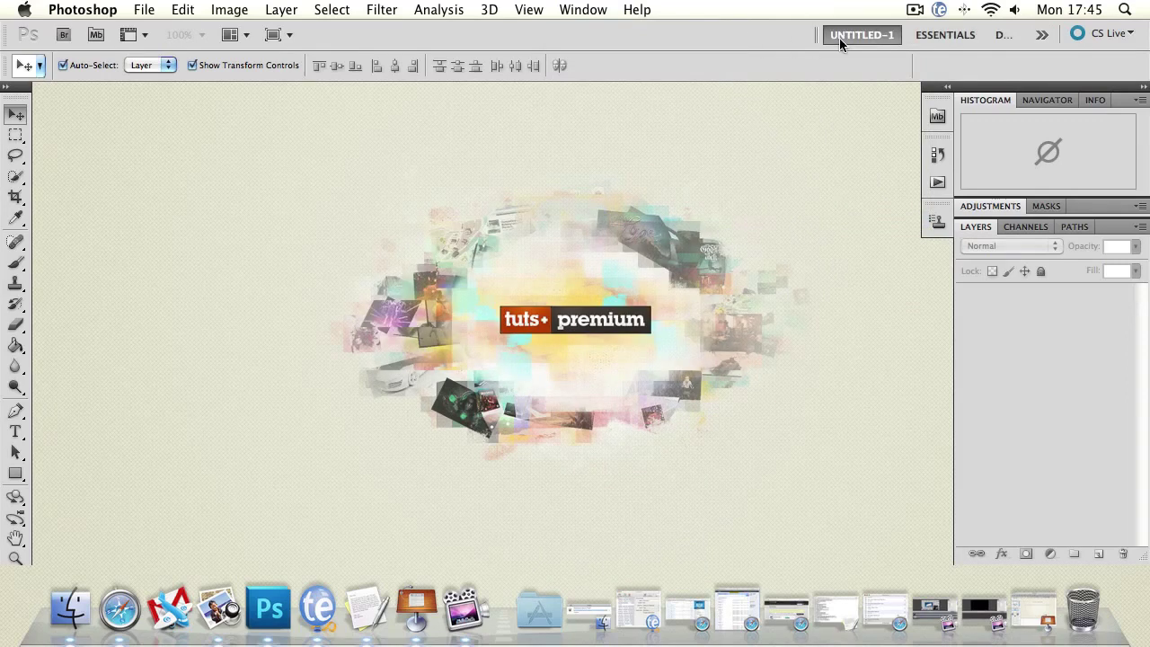
Switch to the Design workspace and back to the saved Untitled-1 workspace.
left_click(579, 11)
mouse_move(653, 52)
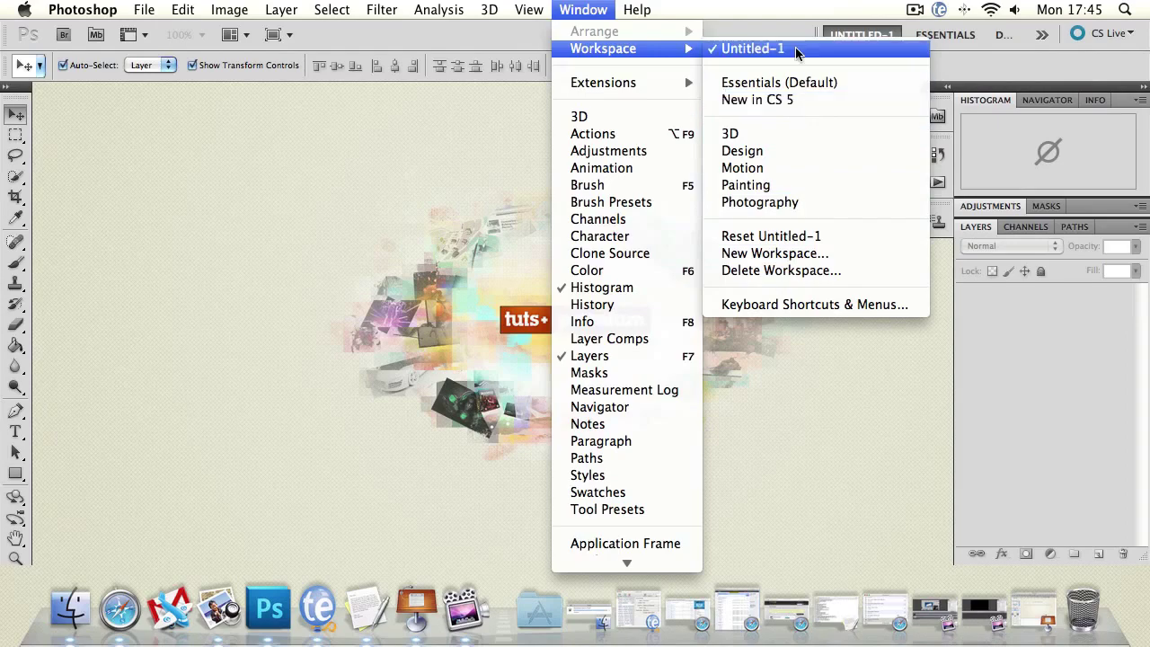
left_click(759, 151)
left_click(583, 10)
mouse_move(603, 49)
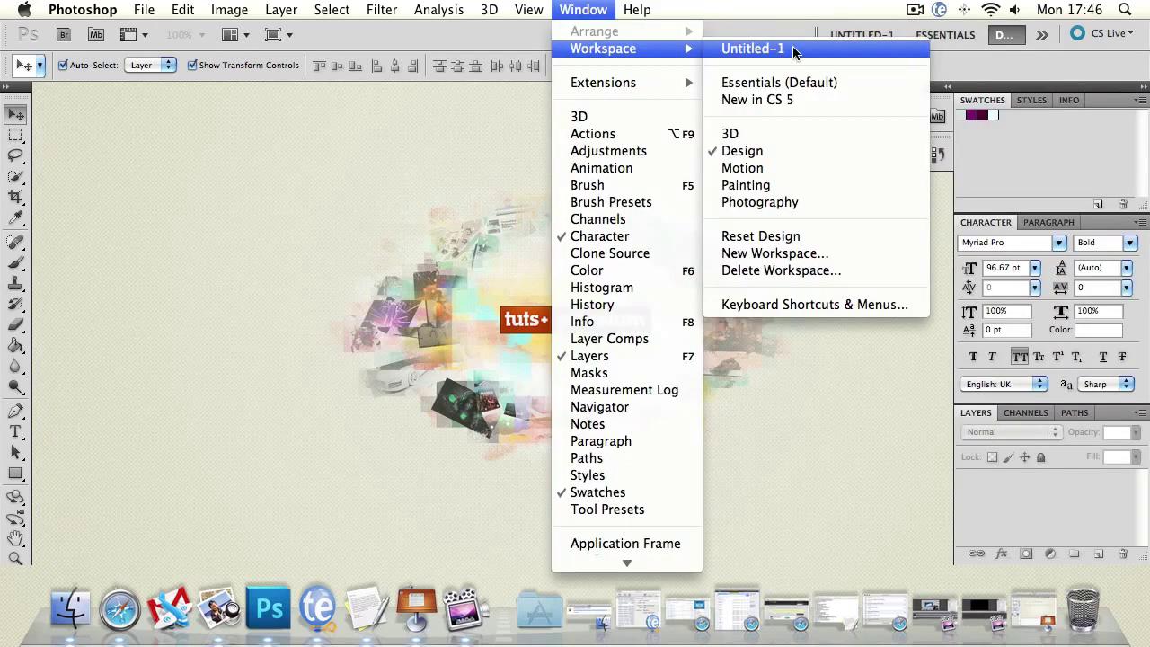
left_click(725, 49)
left_click(594, 11)
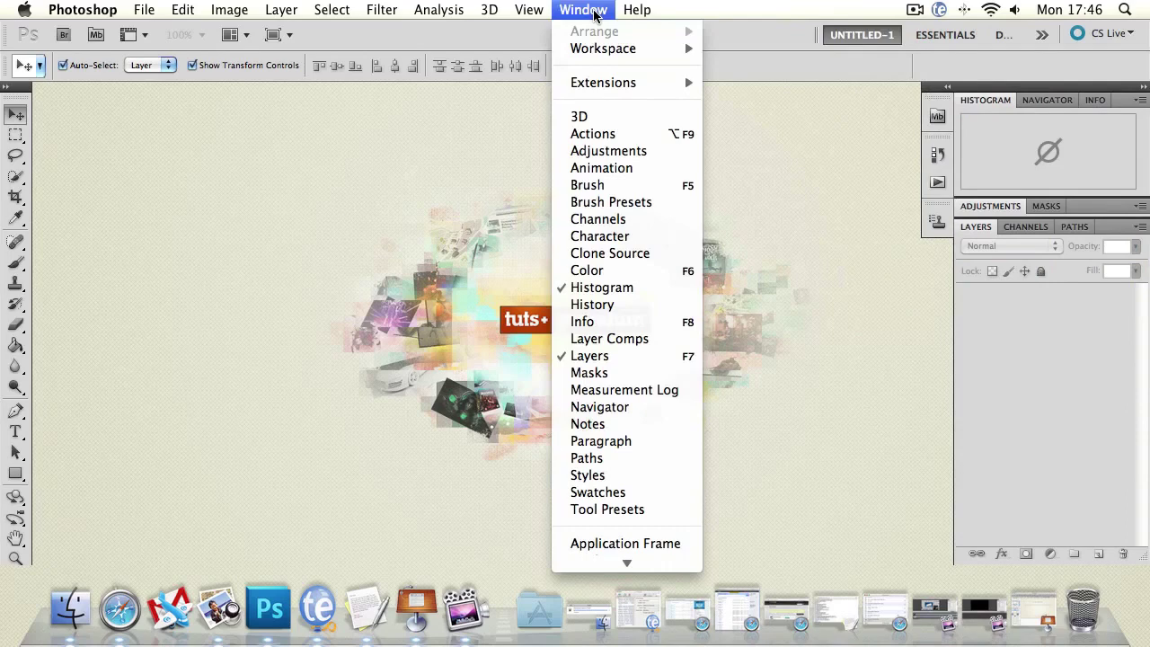
mouse_move(607, 56)
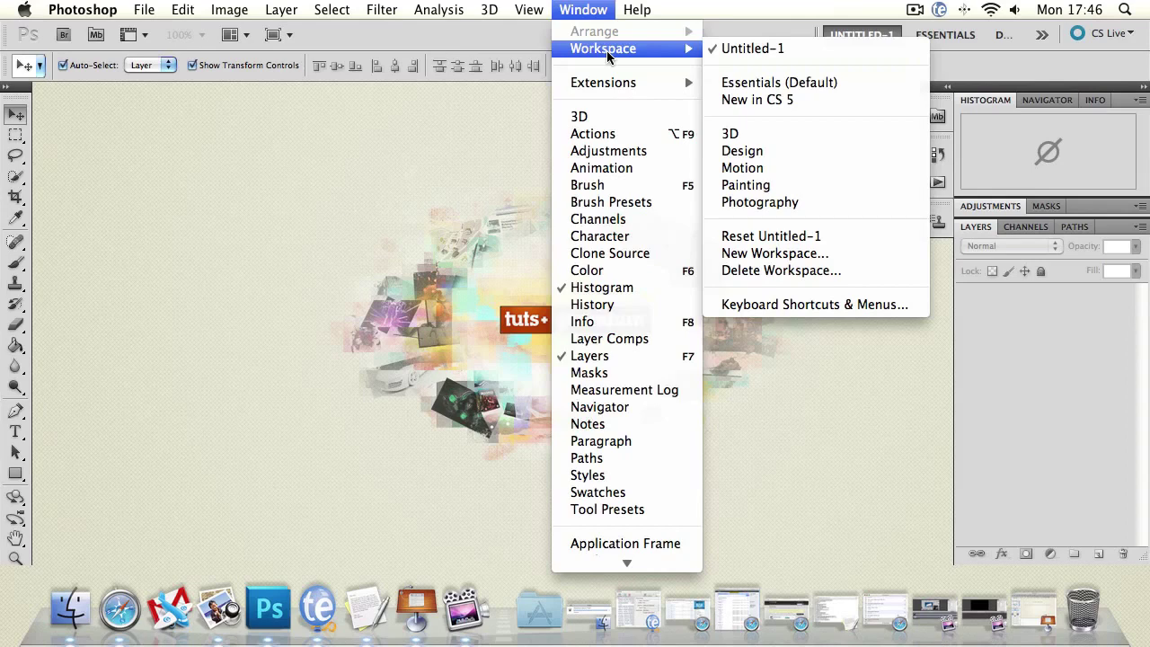
mouse_move(643, 52)
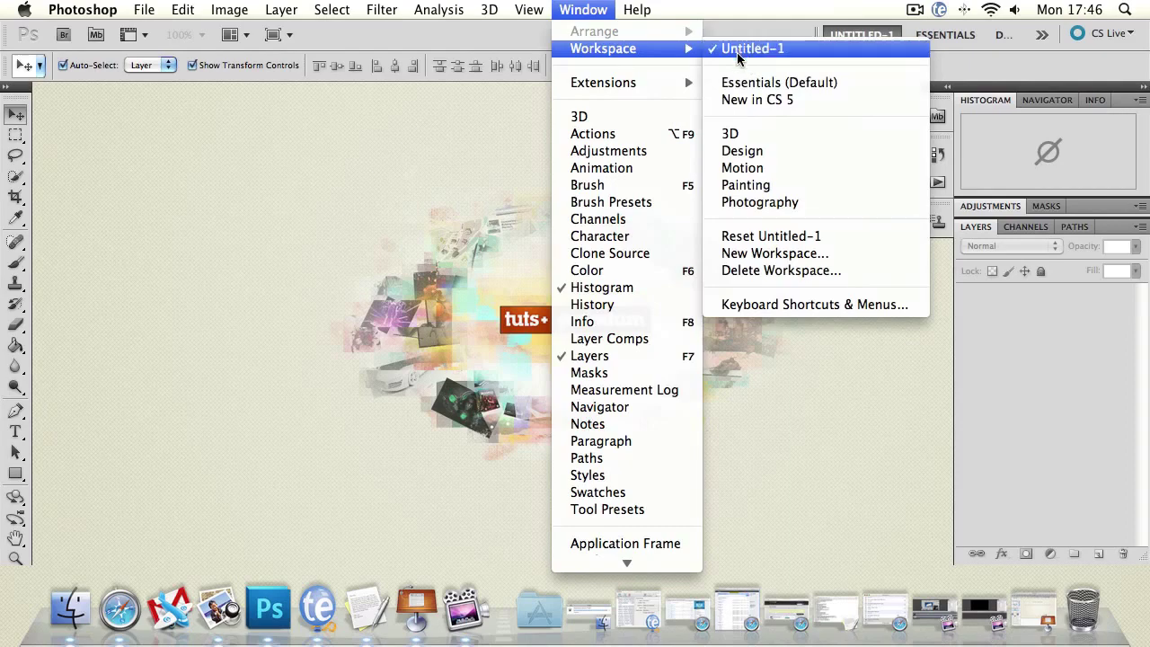
left_click(765, 271)
left_click(600, 228)
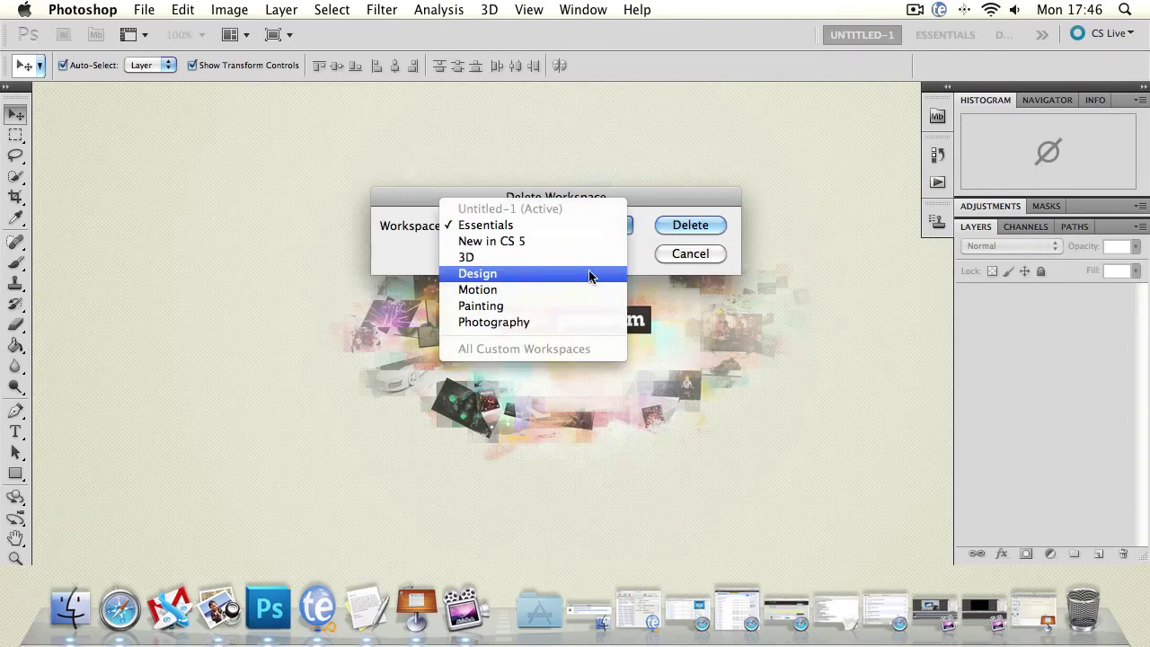
left_click(663, 221)
left_click(688, 253)
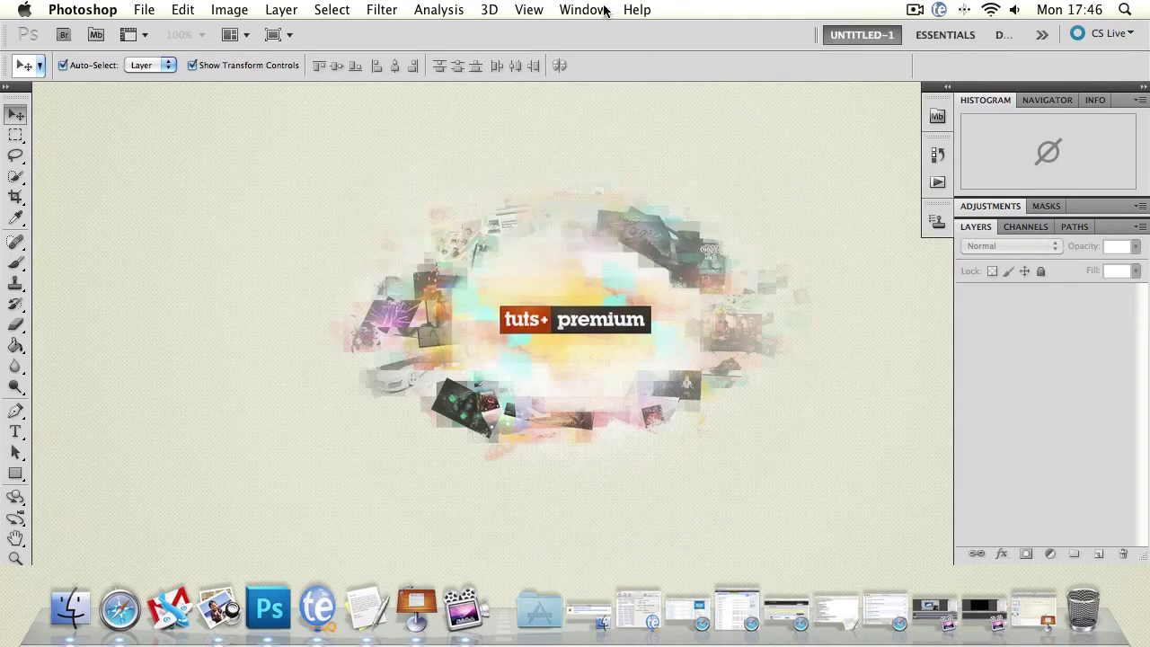
Switch to the Essentials workspace and delete the custom Untitled-1 workspace.
left_click(602, 10)
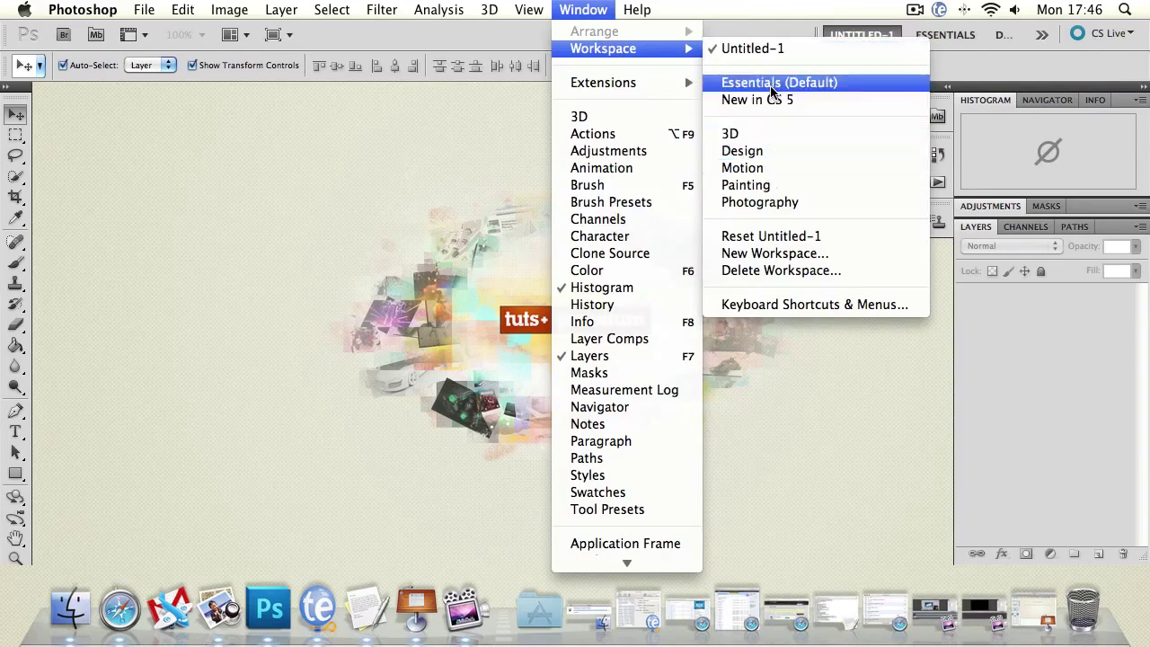
left_click(776, 82)
left_click(571, 15)
mouse_move(588, 49)
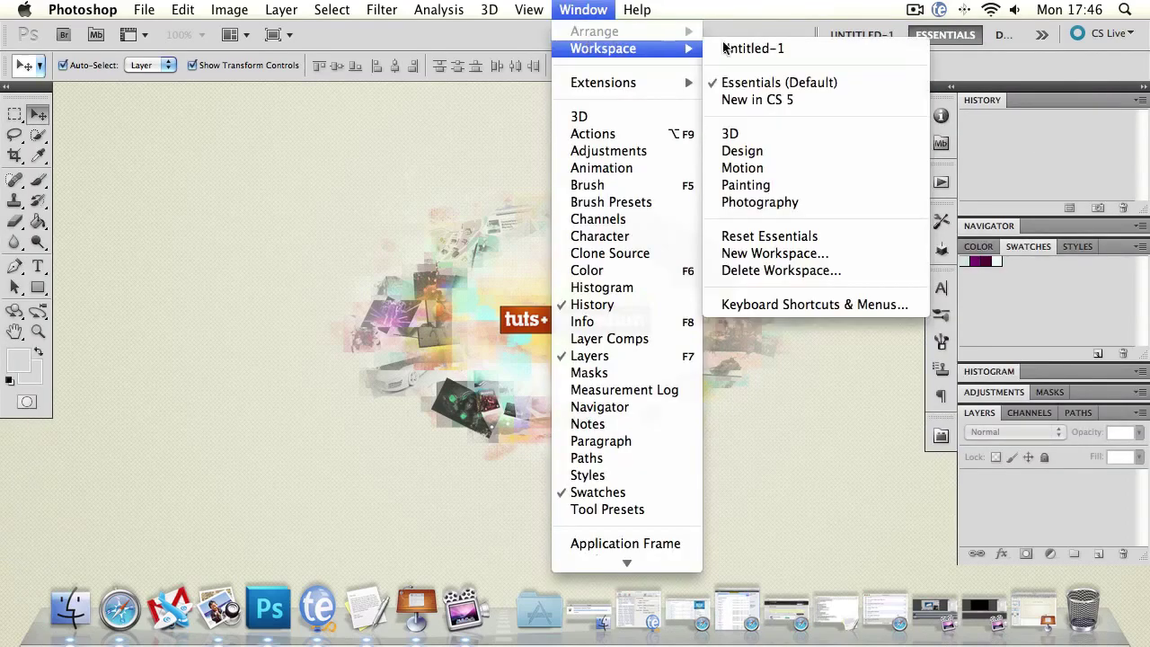
left_click(781, 271)
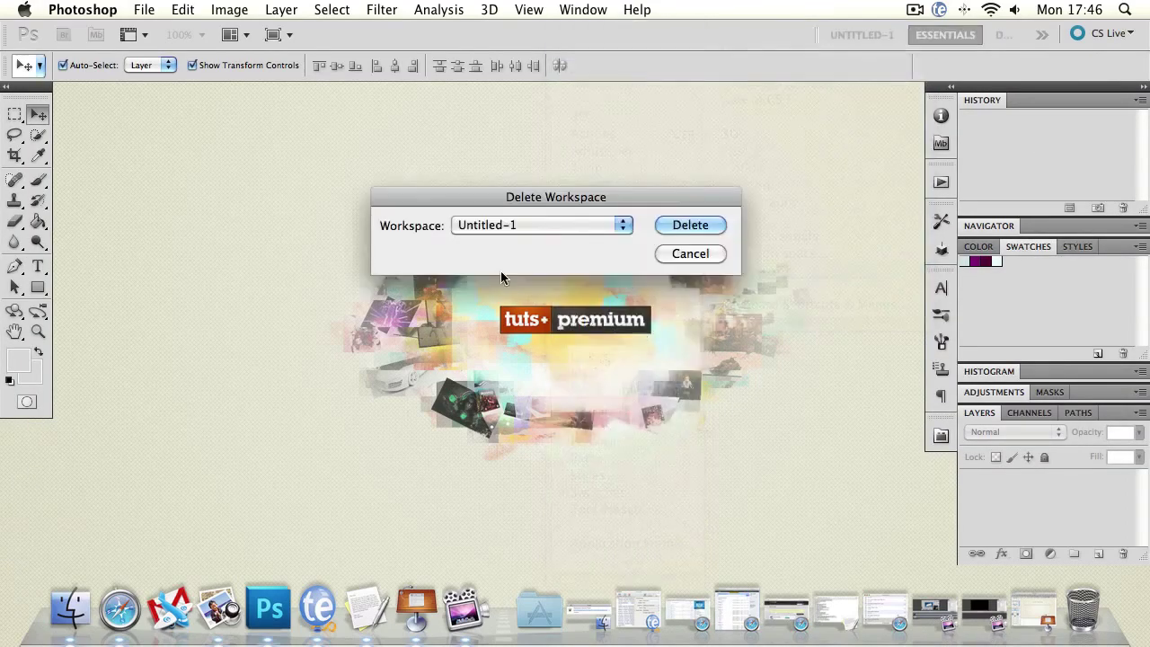
left_click(552, 225)
left_click(551, 225)
left_click(681, 225)
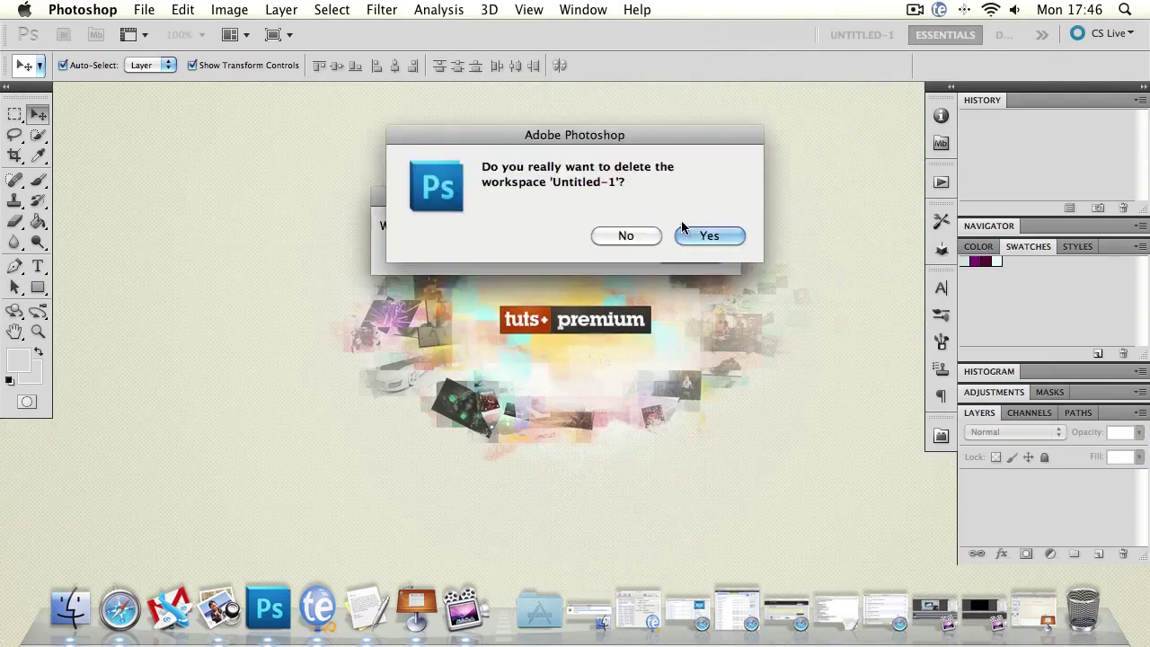
left_click(709, 236)
Switch to the Design workspace.
left_click(583, 10)
mouse_move(591, 49)
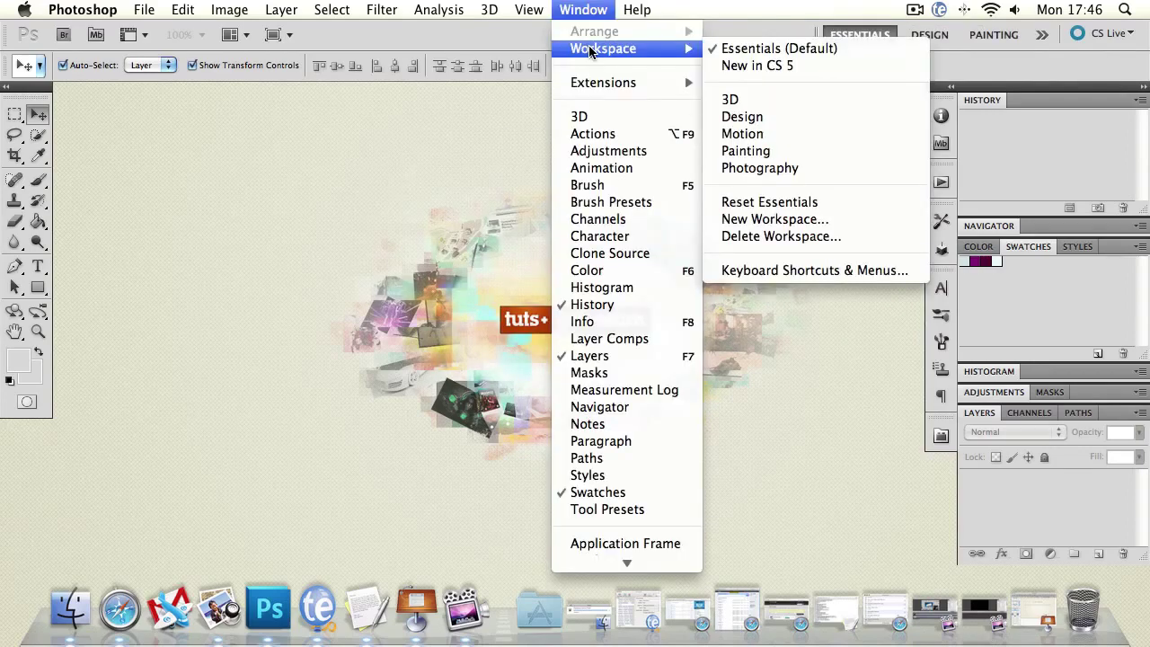
left_click(745, 117)
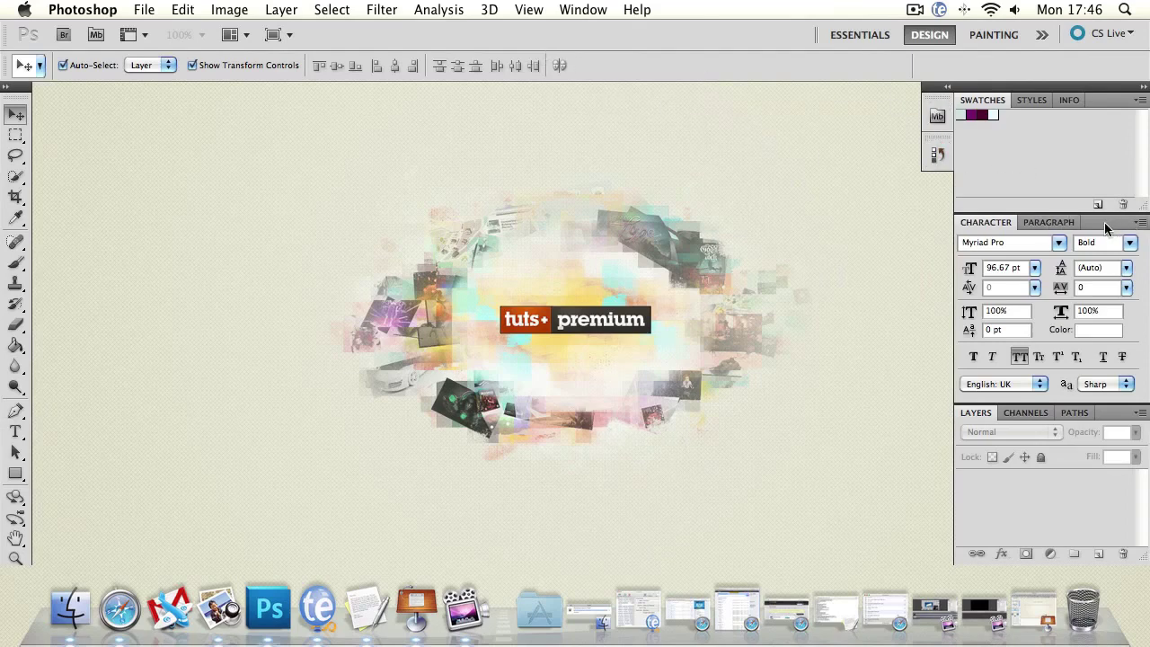
Move the Character and Paragraph panel group into the collapsed icon column, then expand and collapse the Character panel.
left_click_drag(1110, 226, 937, 148)
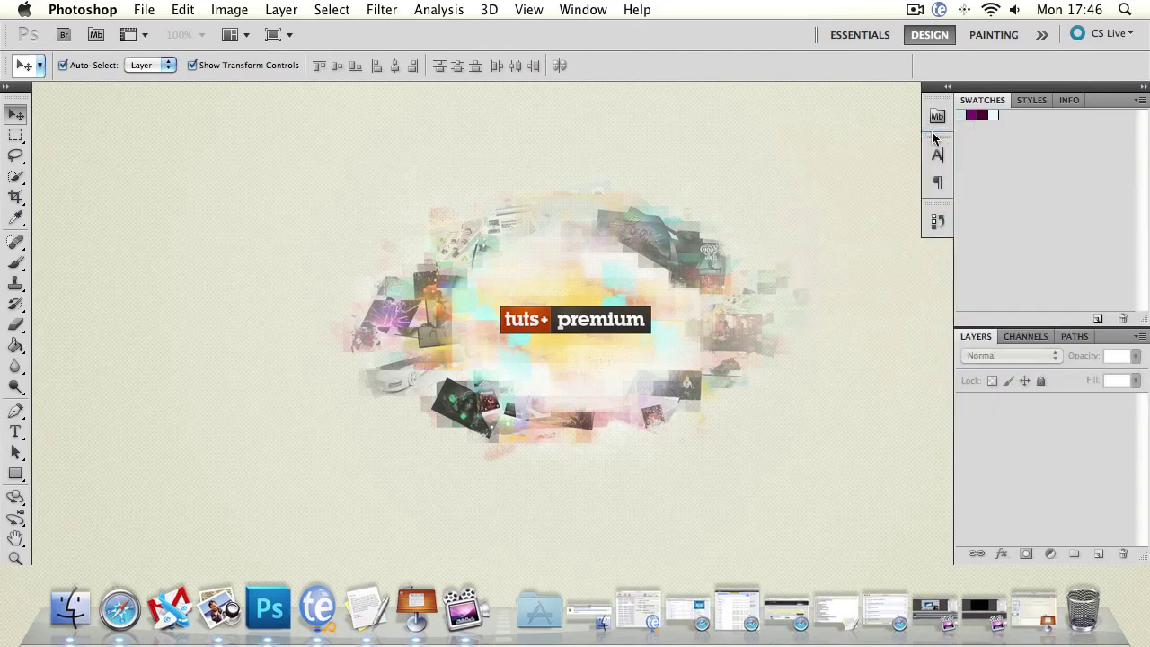
left_click(936, 155)
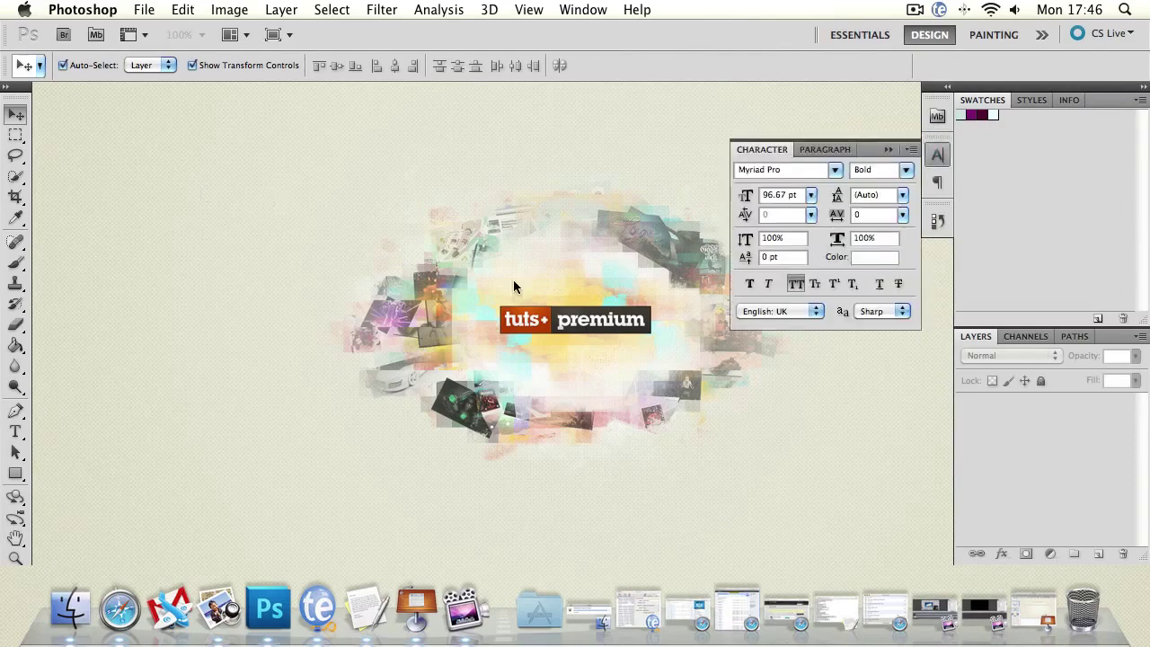
left_click(888, 149)
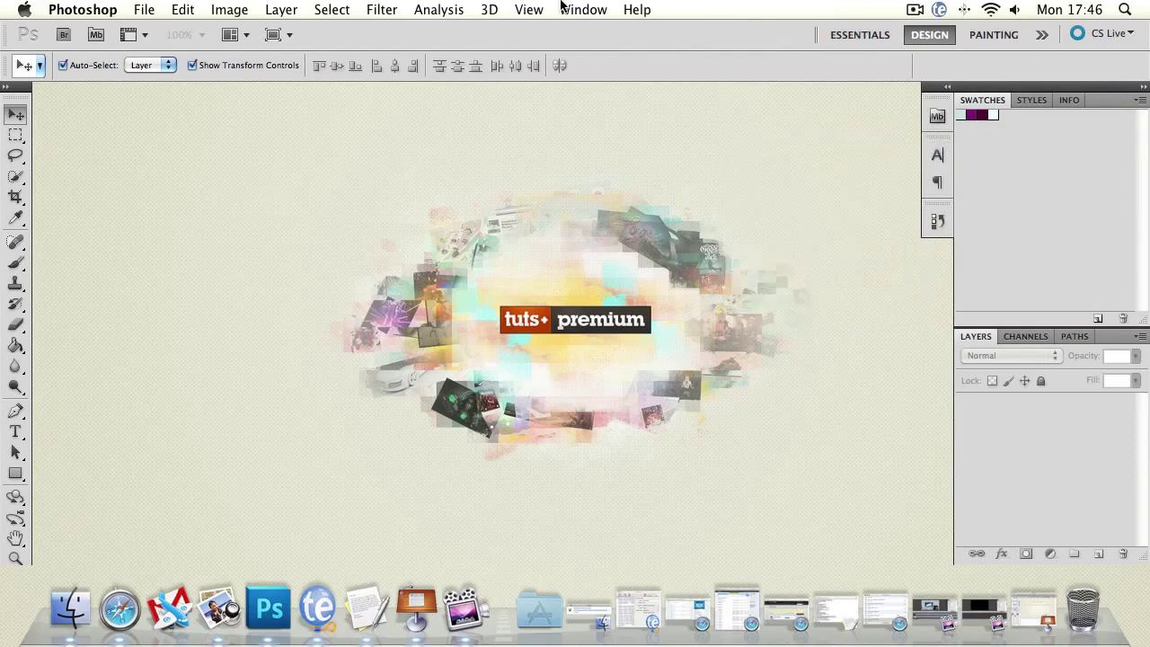
Switch to the Motion workspace and back to Design to check how the modified panel layout is kept.
left_click(583, 9)
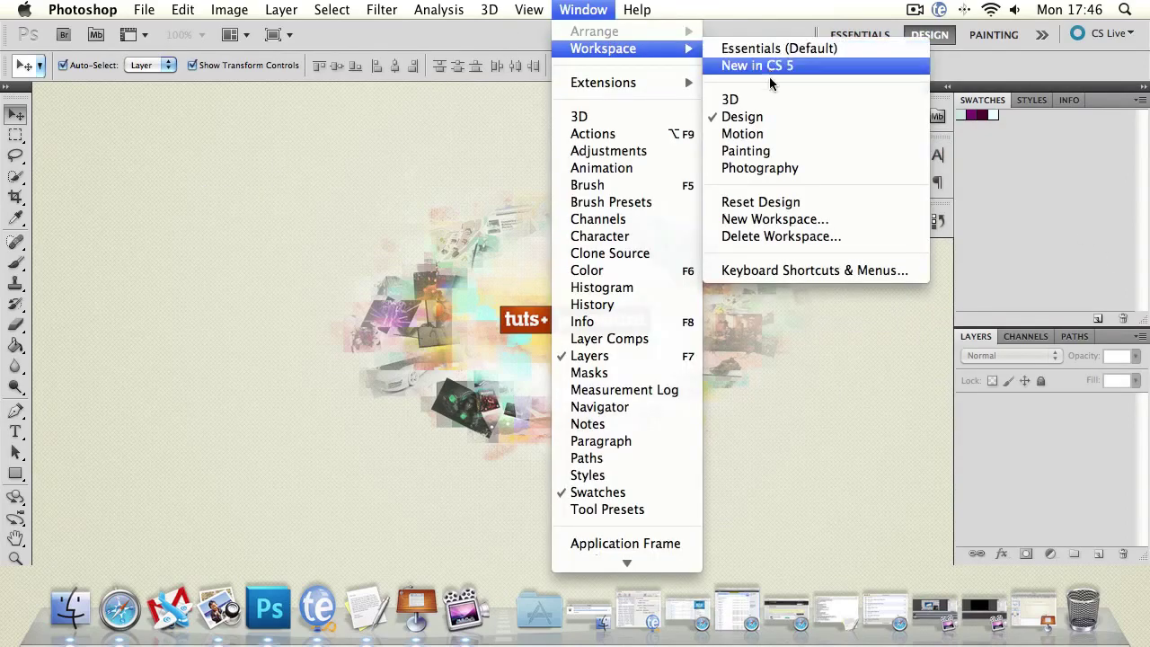
left_click(785, 135)
left_click(584, 10)
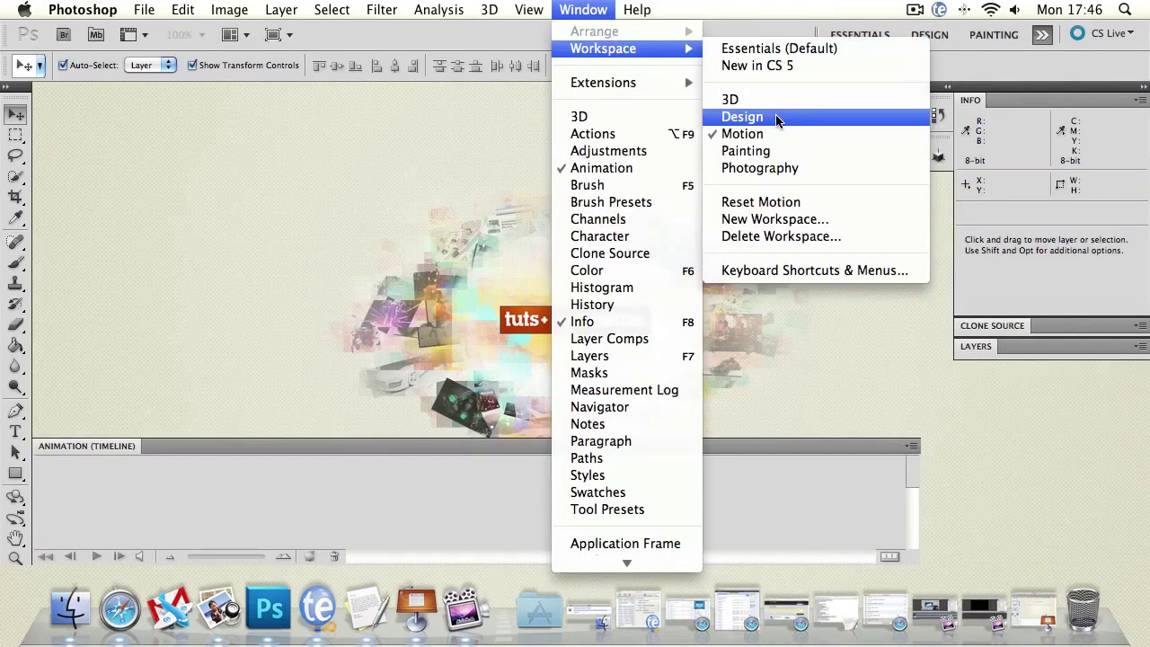
left_click(777, 119)
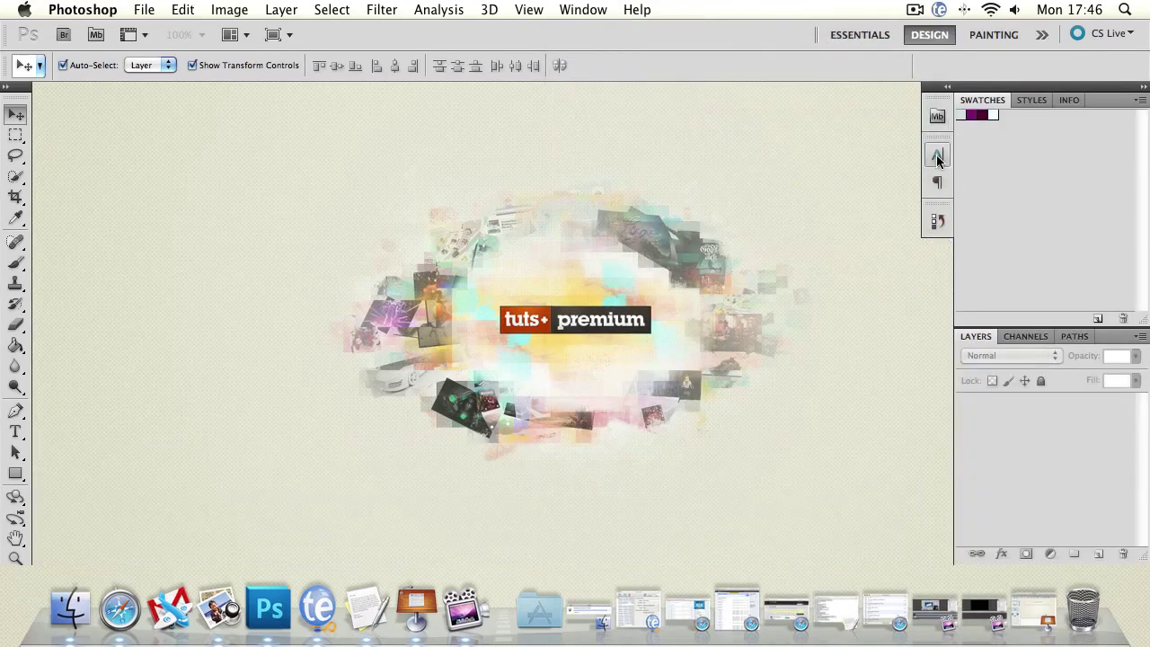
Reset the Design workspace to its default panel layout.
left_click(579, 10)
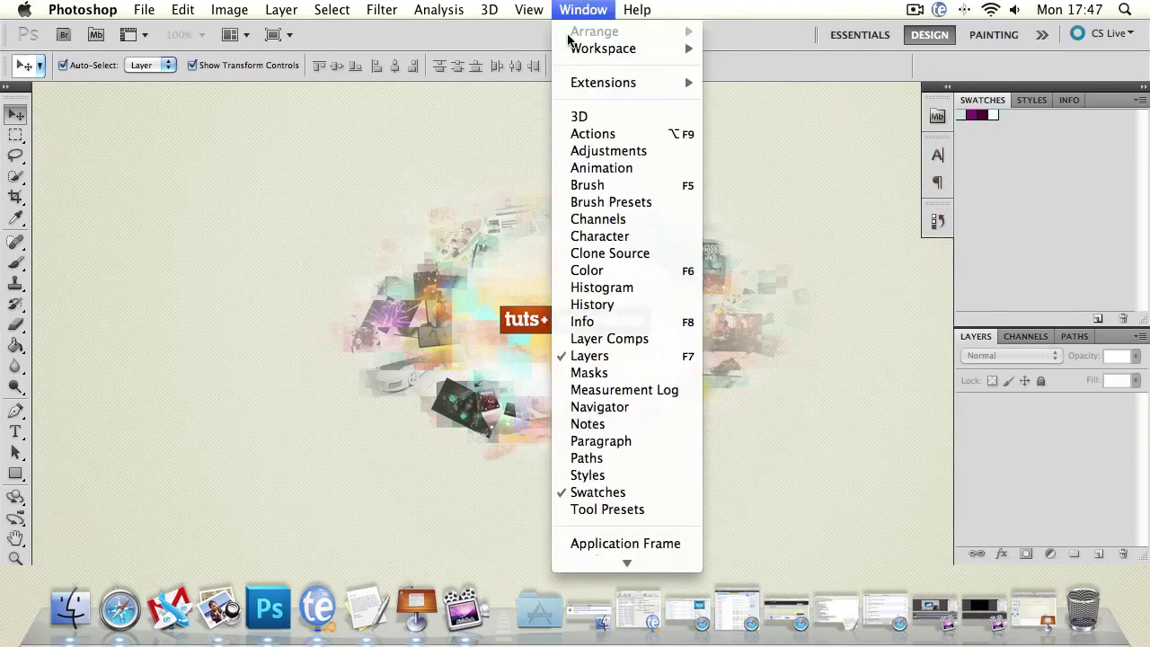
mouse_move(614, 51)
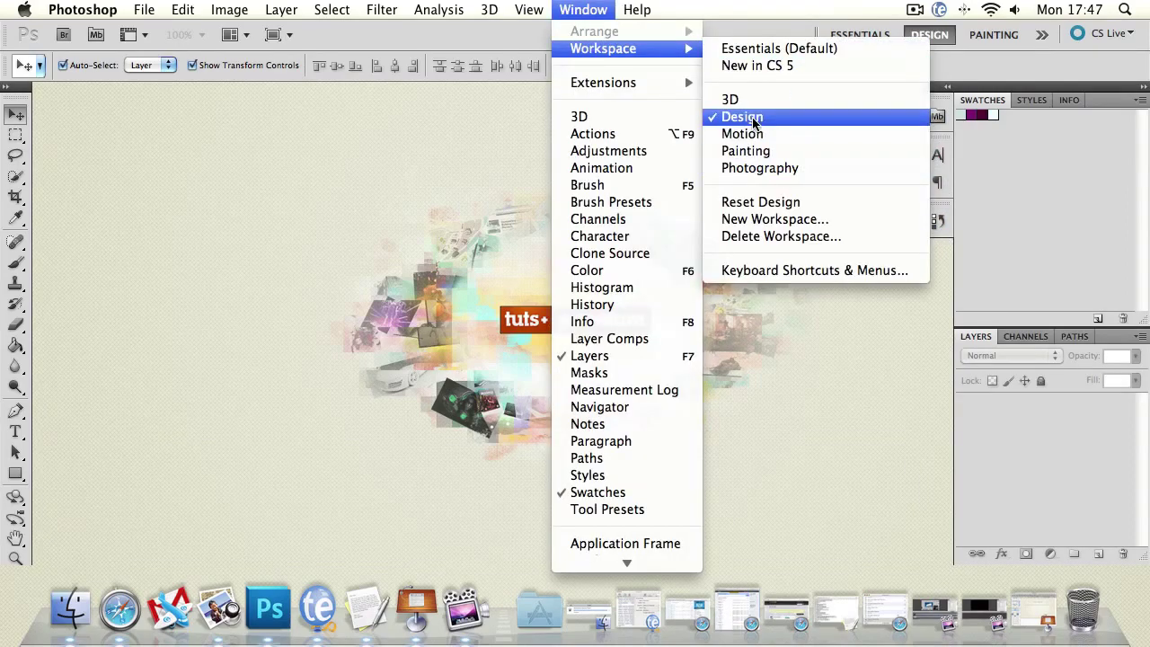
left_click(784, 202)
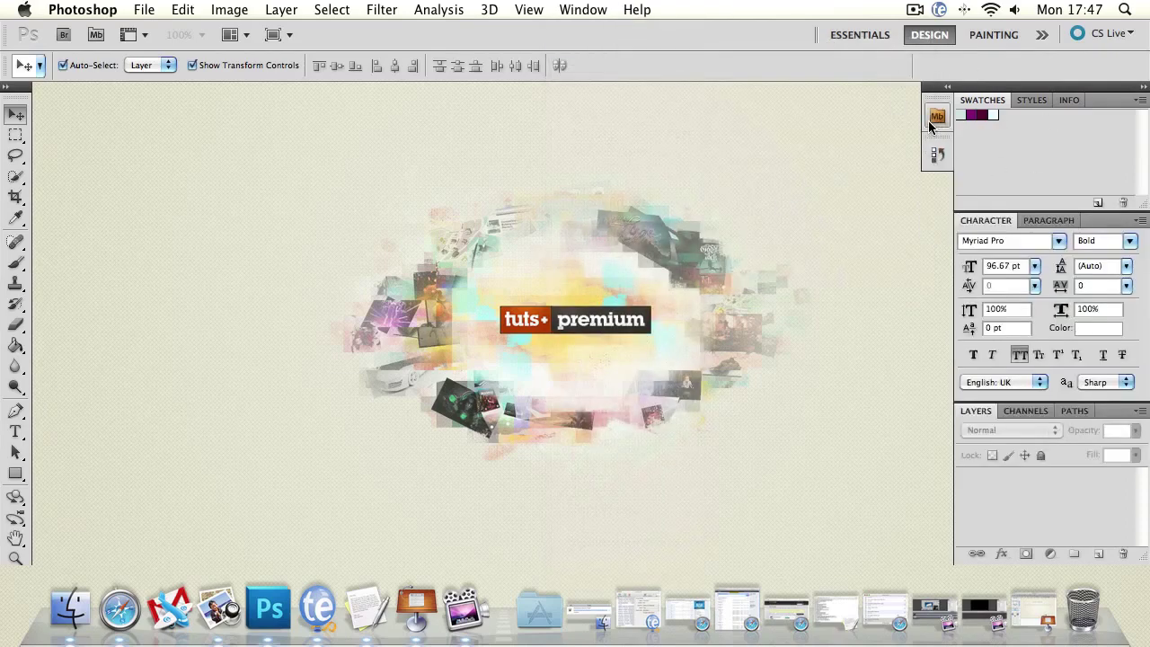
Switch from the Design workspace to the Essentials workspace.
left_click(1041, 34)
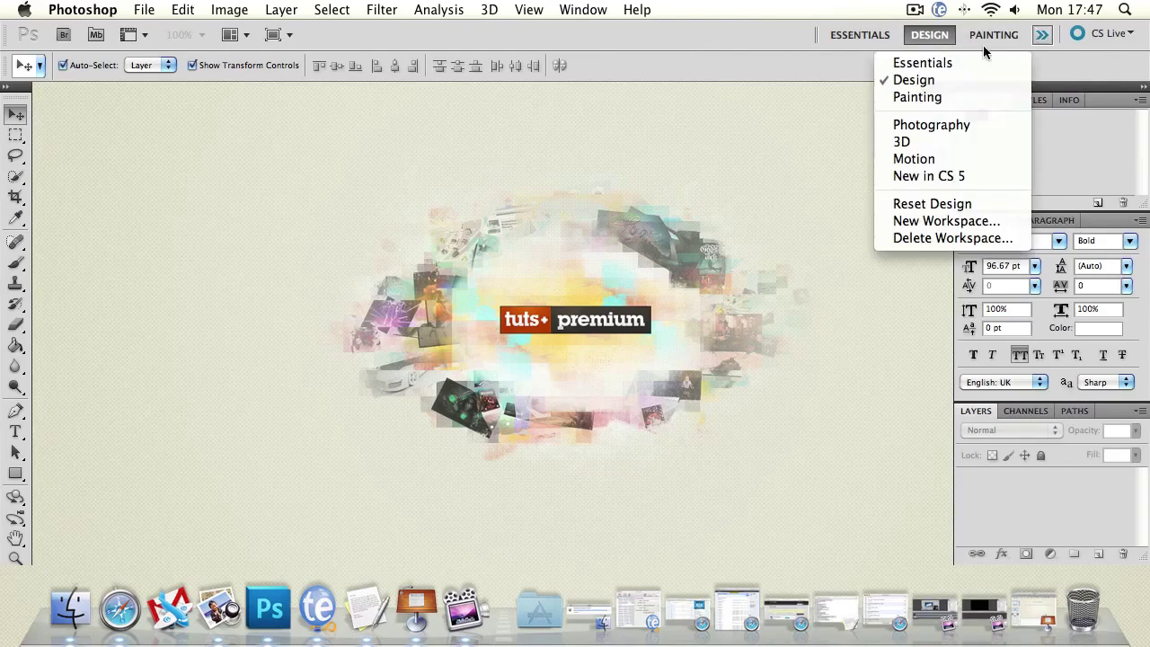
left_click(860, 34)
left_click(859, 34)
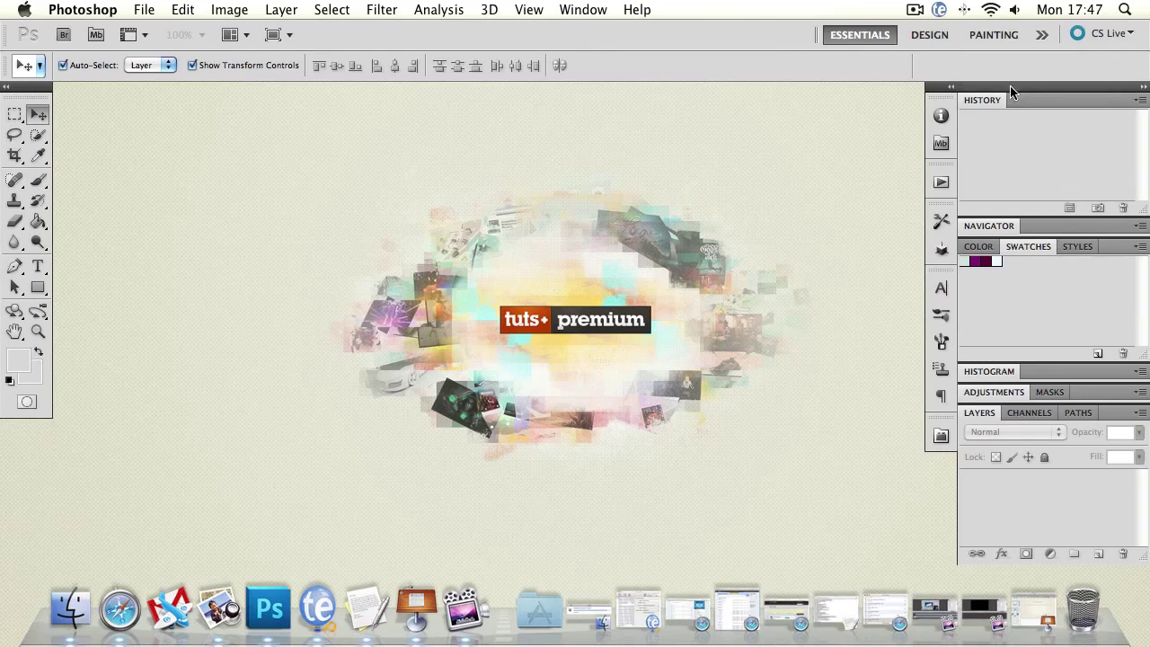
Detach the panel dock from the screen edge and pull the Info and Actions icons out as floating panels.
mouse_move(1017, 87)
left_mouse_down()
mouse_move(987, 86)
mouse_move(1042, 87)
mouse_move(1026, 88)
left_mouse_up()
left_click_drag(950, 115, 548, 180)
left_click_drag(950, 152, 346, 287)
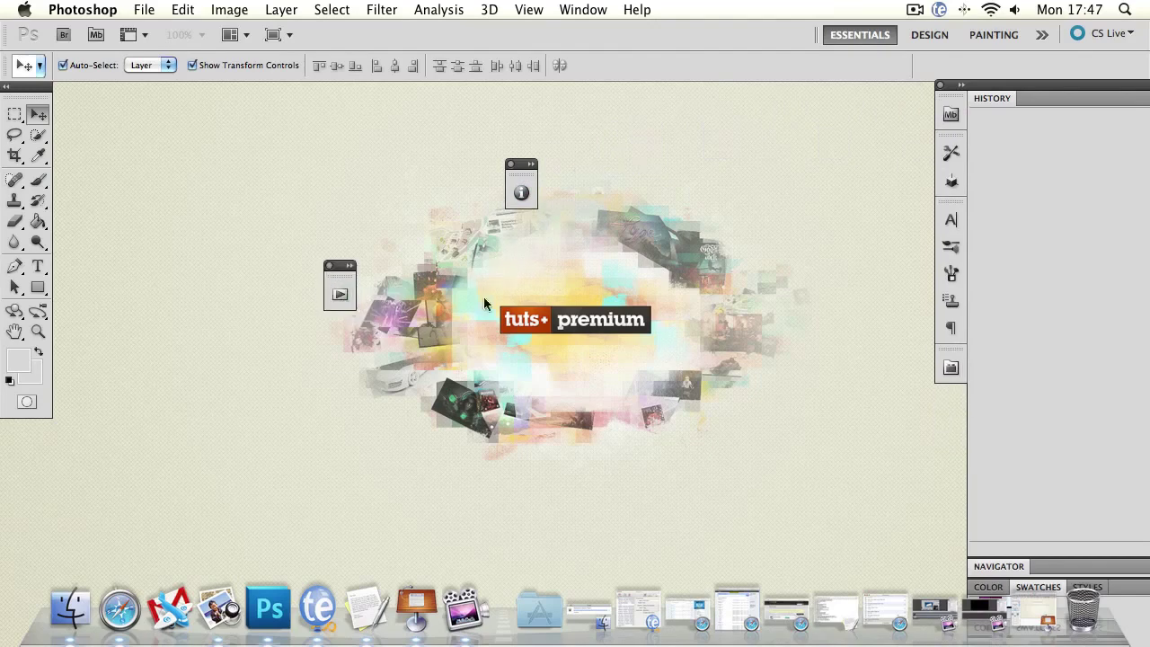
Pull the History panel out of the dock, collapse it to an icon and place it near the floating Info panel.
left_click_drag(996, 99, 565, 173)
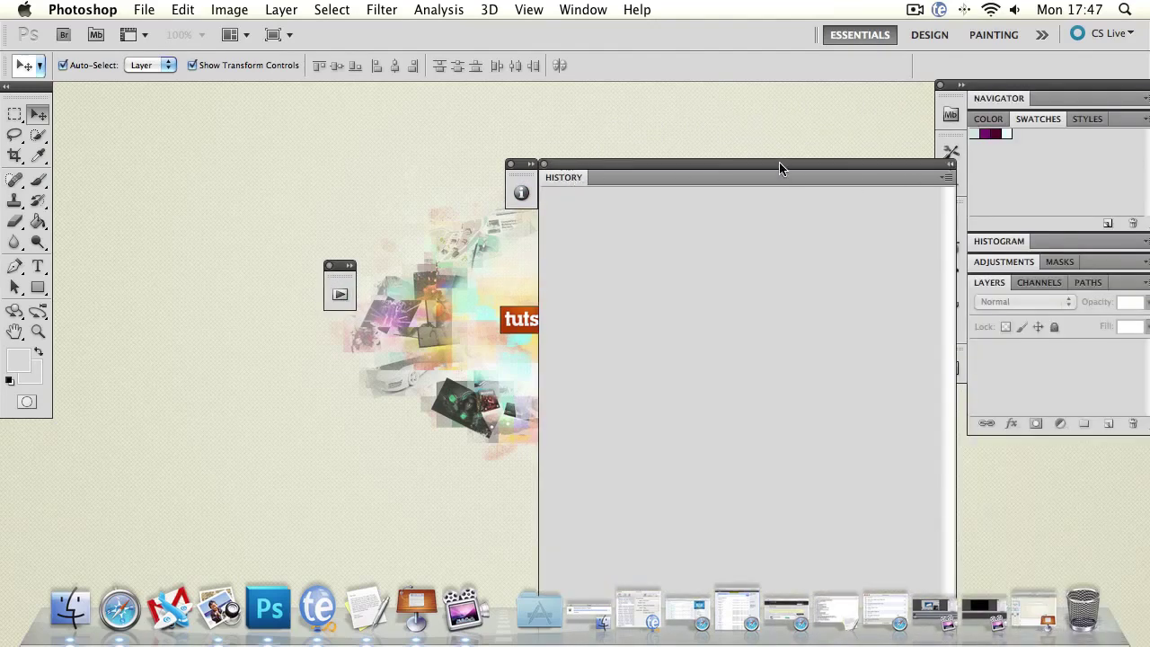
left_click_drag(779, 168, 572, 248)
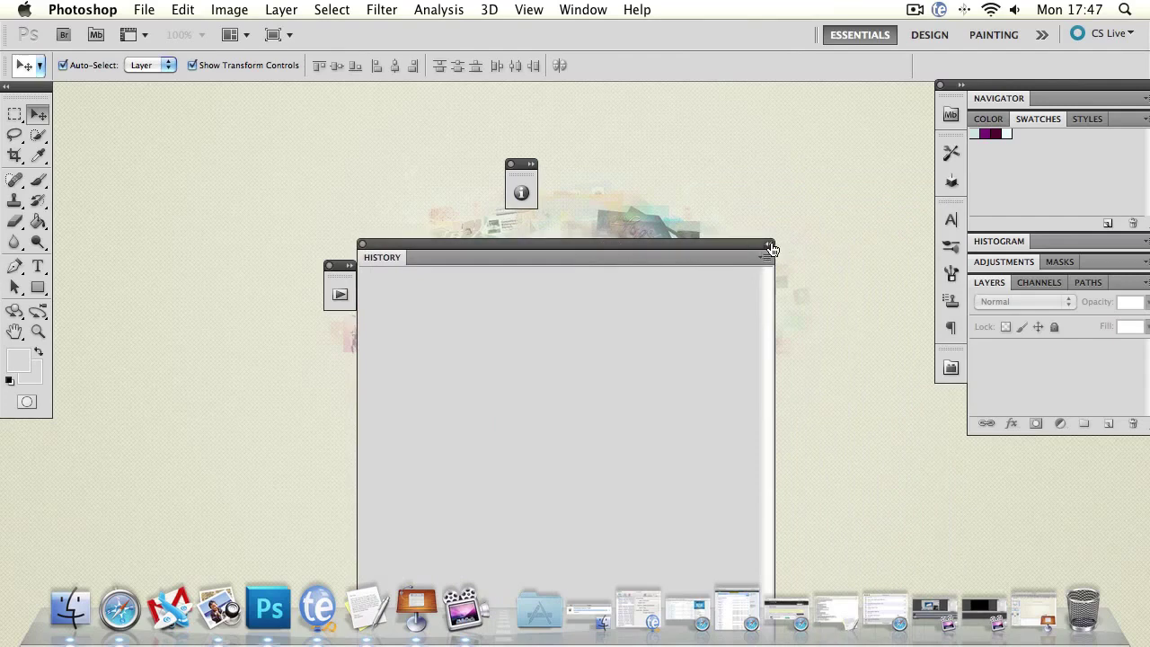
left_click(769, 246)
left_click_drag(382, 245, 716, 155)
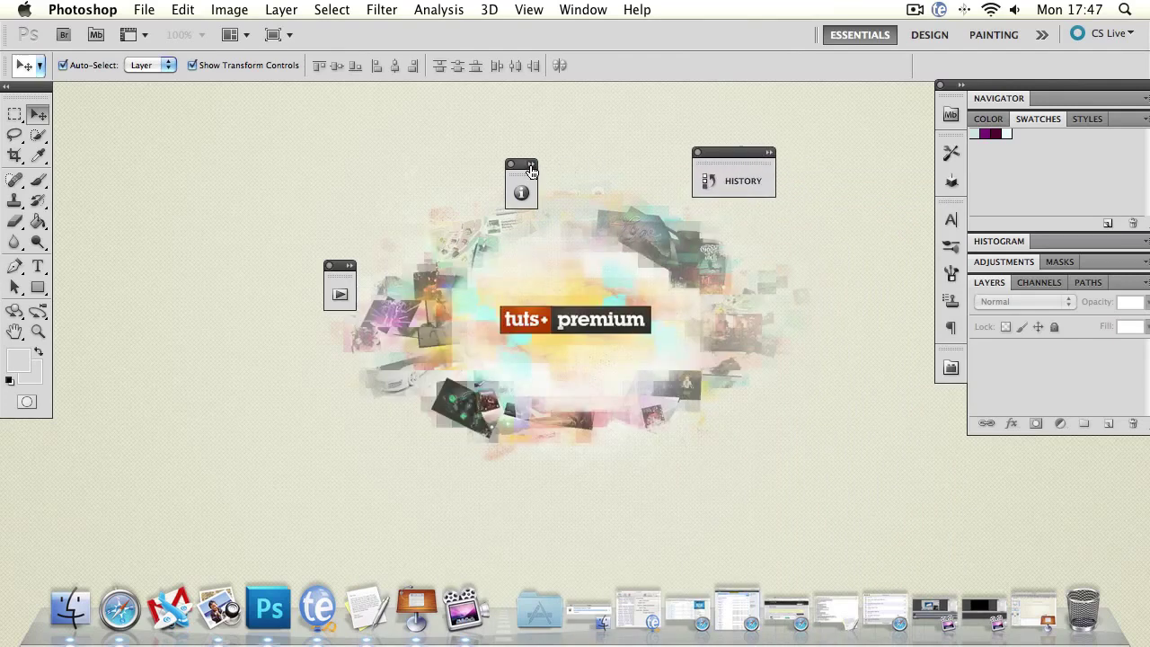
Dock the Info icon back in the icon column and group the History and Actions panels below Navigator.
left_click(531, 166)
left_click(718, 164)
left_click_drag(524, 168, 952, 140)
left_click_drag(748, 152, 1043, 107)
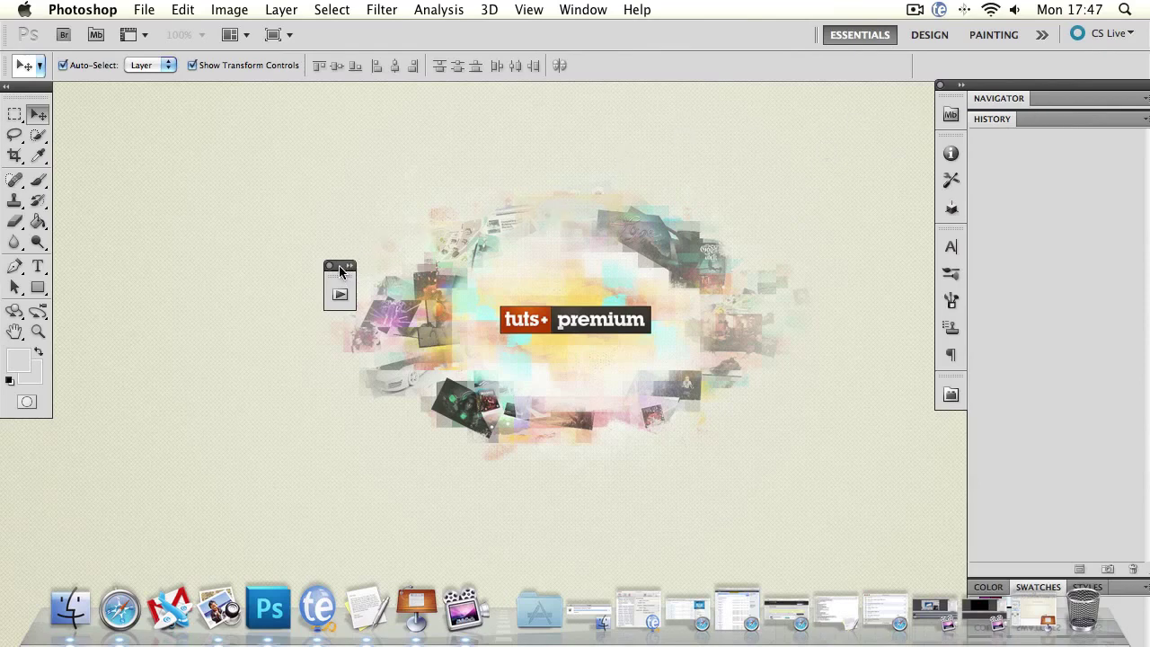
left_click_drag(341, 271, 1033, 205)
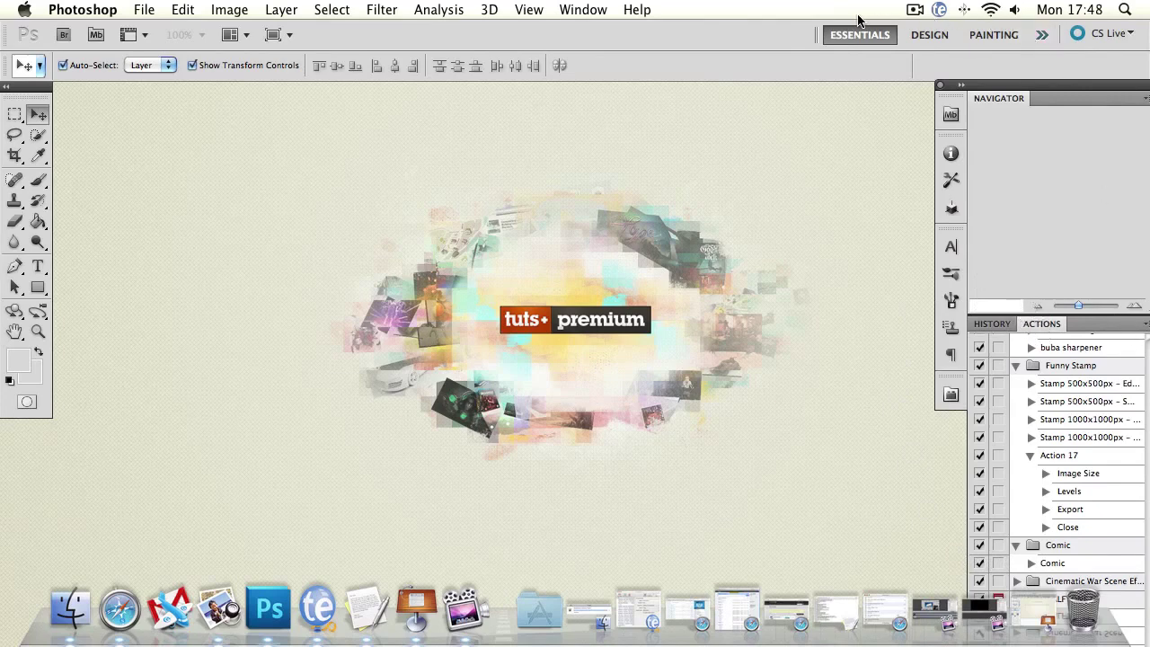
Open and dismiss the Navigator panel's options, then expand the icon column of the floating dock.
left_click(1143, 99)
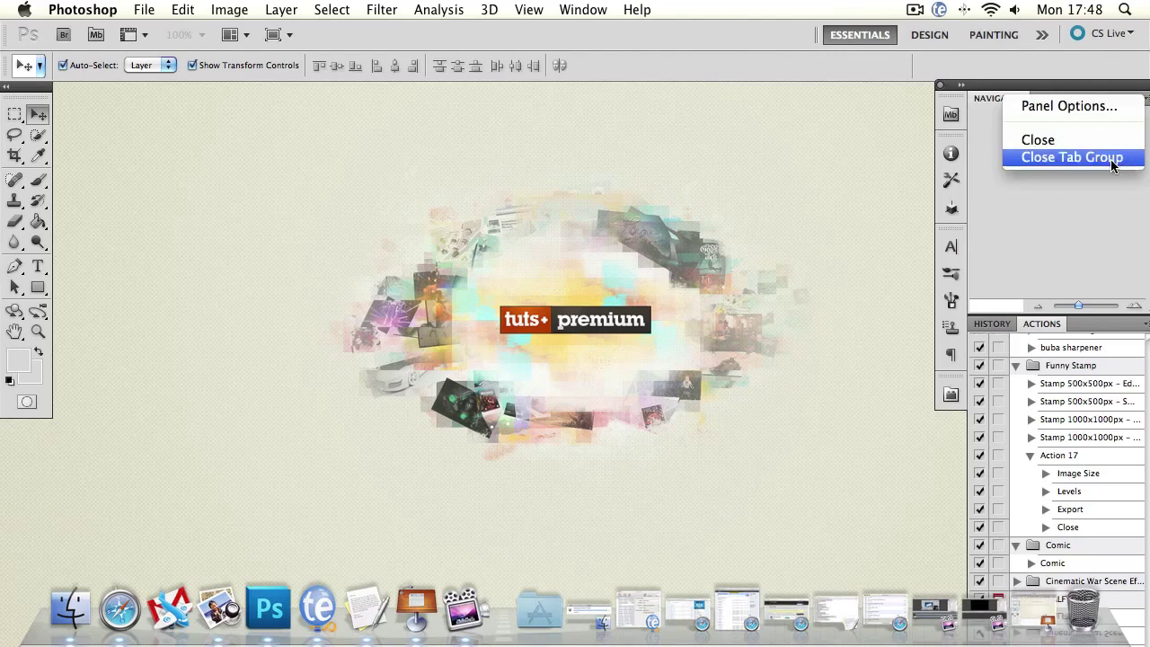
left_click(1084, 84)
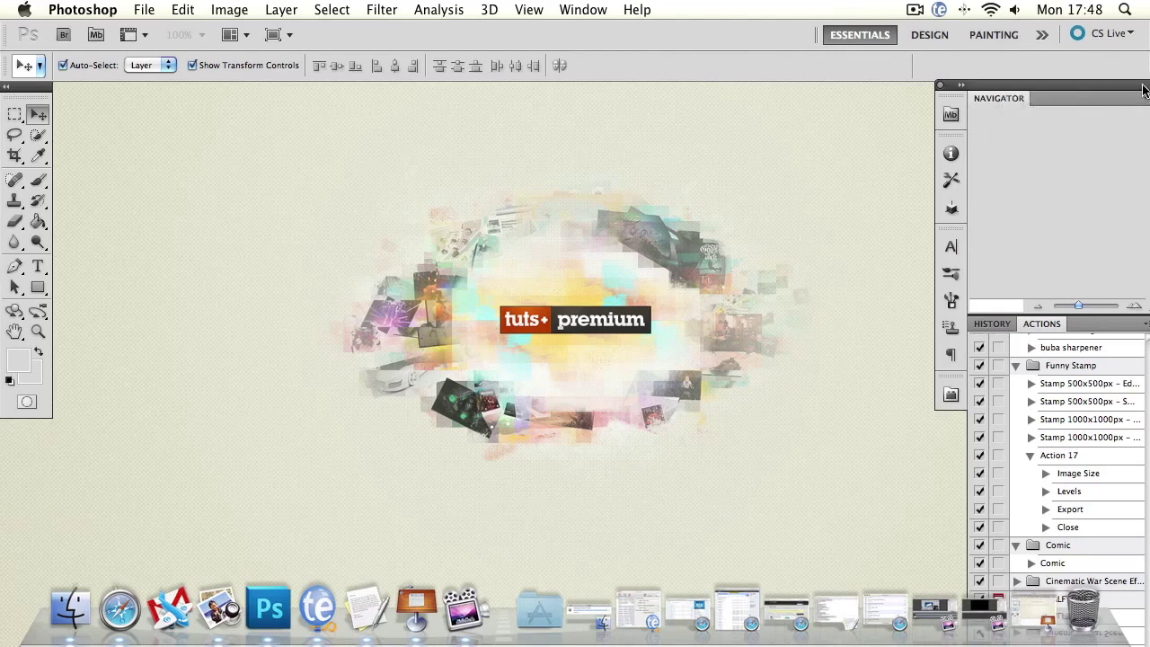
left_click(961, 85)
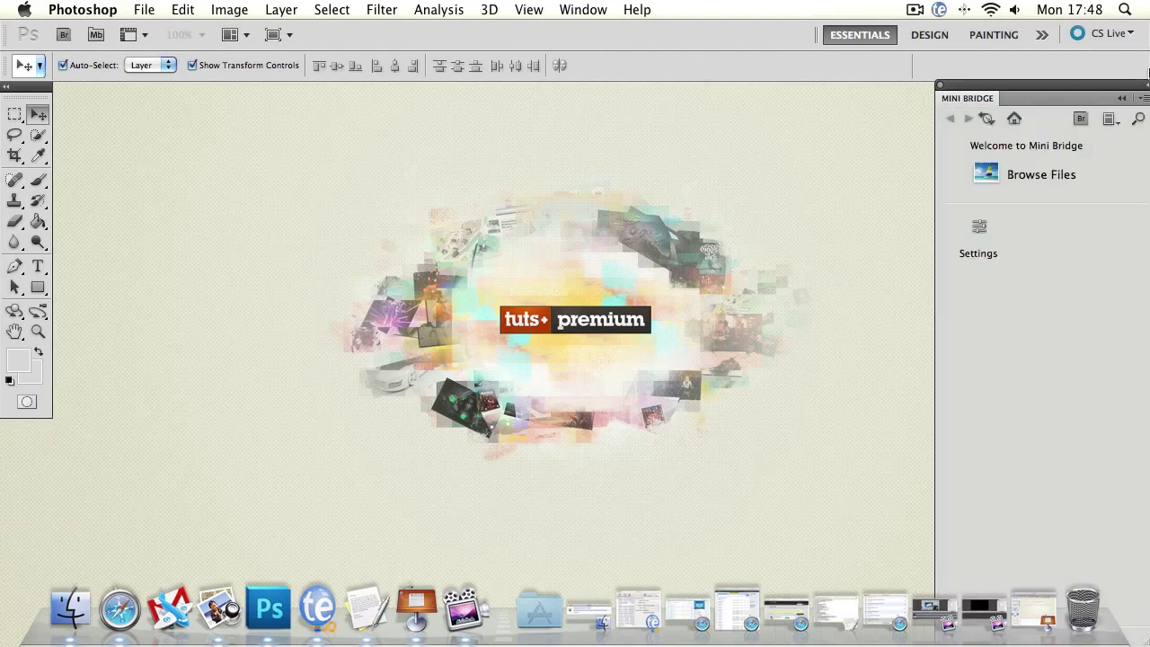
Create a new blank document.
left_click(173, 10)
mouse_move(148, 11)
left_click(164, 32)
left_click(738, 152)
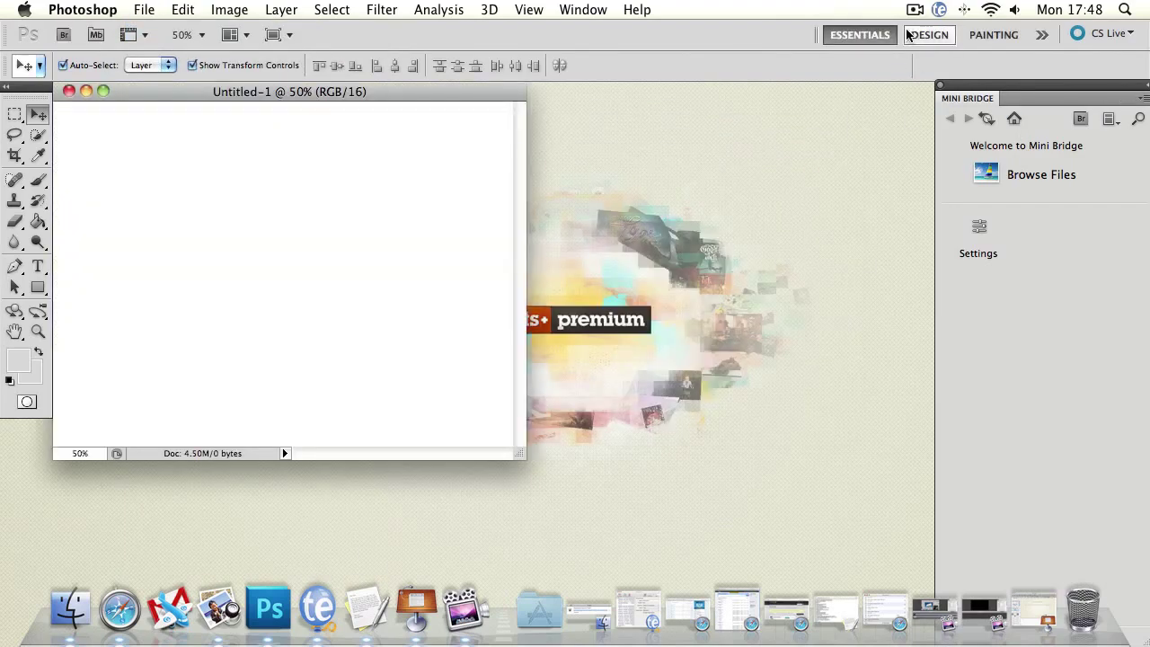
Reset the Essentials workspace and enlarge the document window to fill the area beside the panels.
left_click(598, 13)
mouse_move(600, 51)
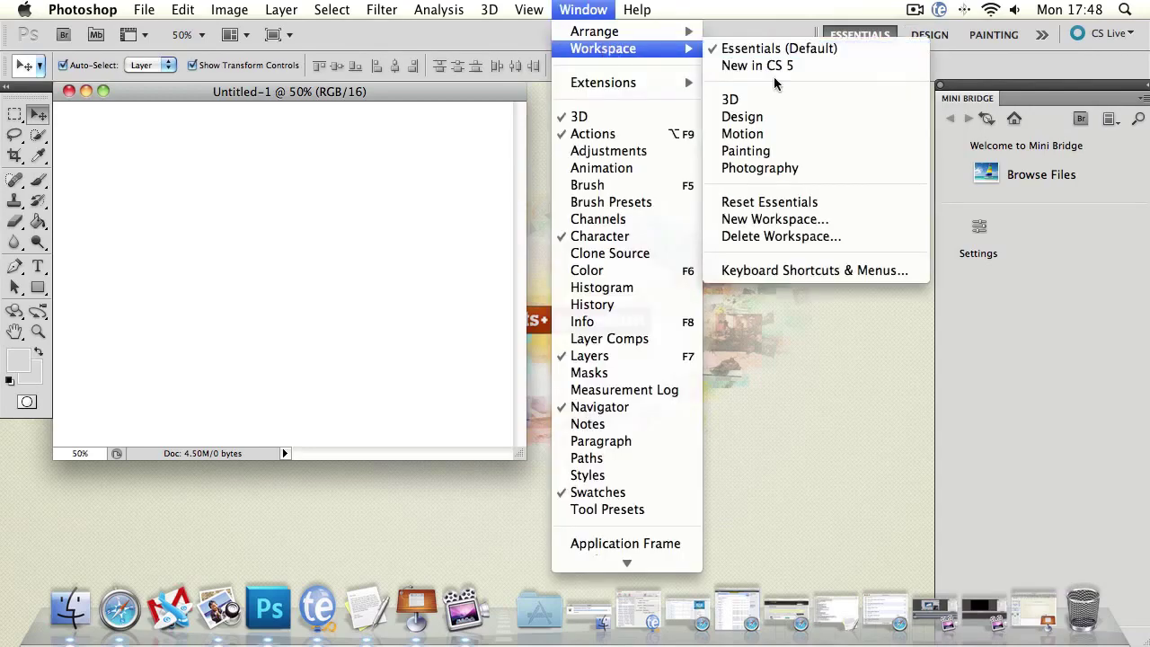
left_click(770, 203)
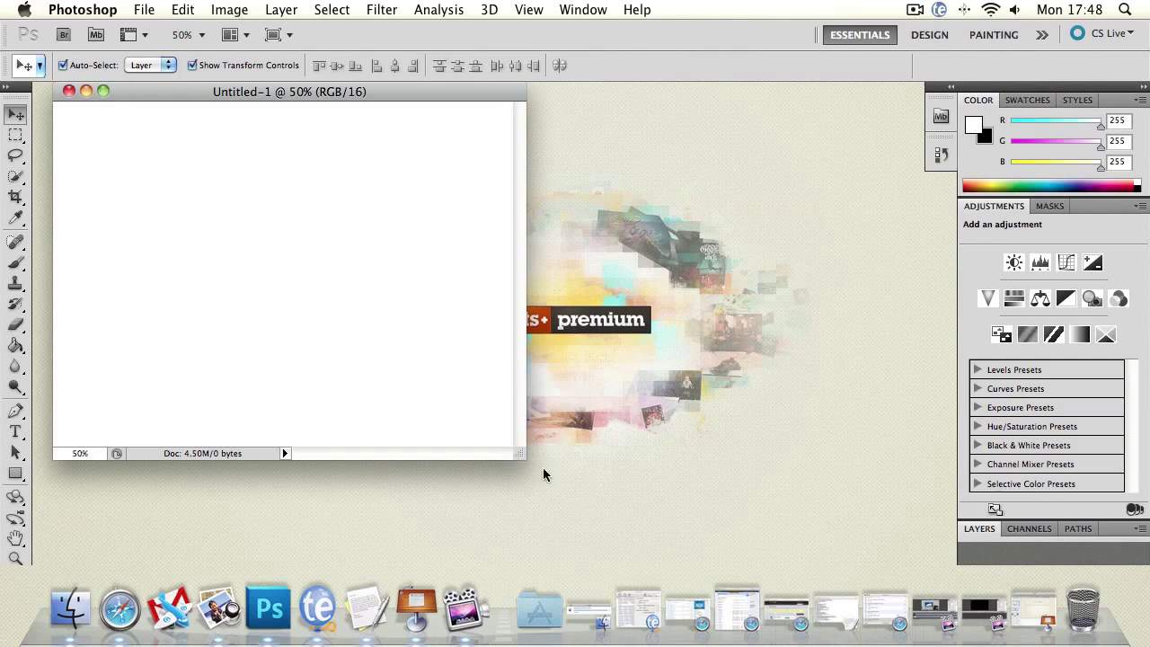
left_click_drag(519, 451, 934, 583)
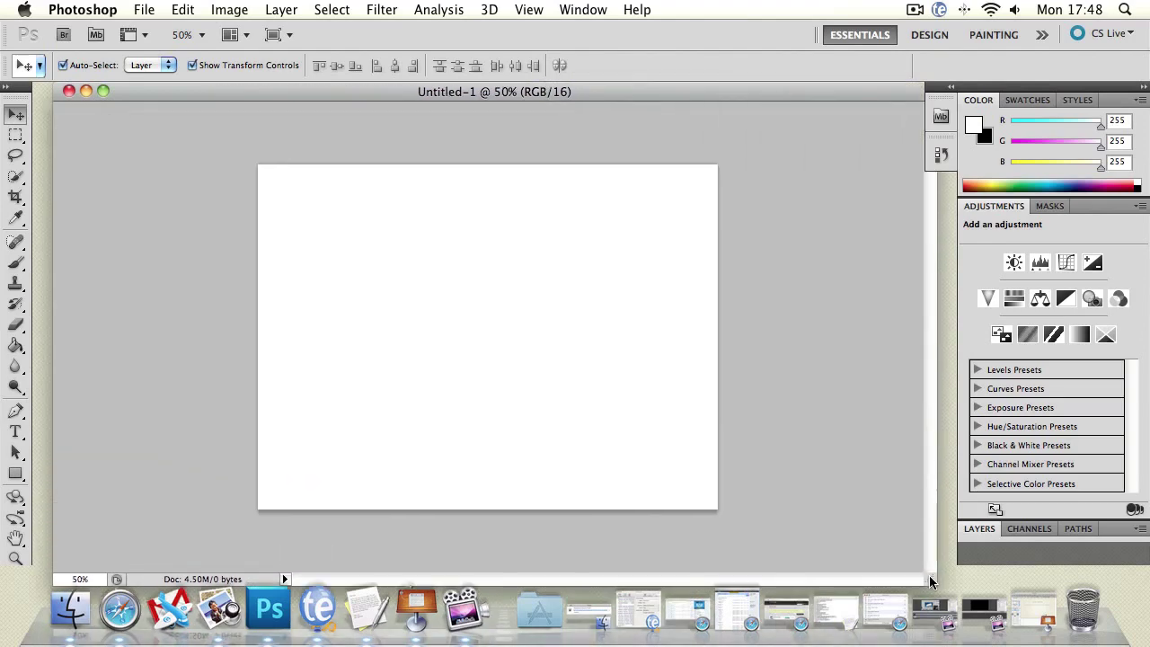
Reposition the document window beside the toolbox and enlarge it to fill the space up to the panels.
left_click(103, 91)
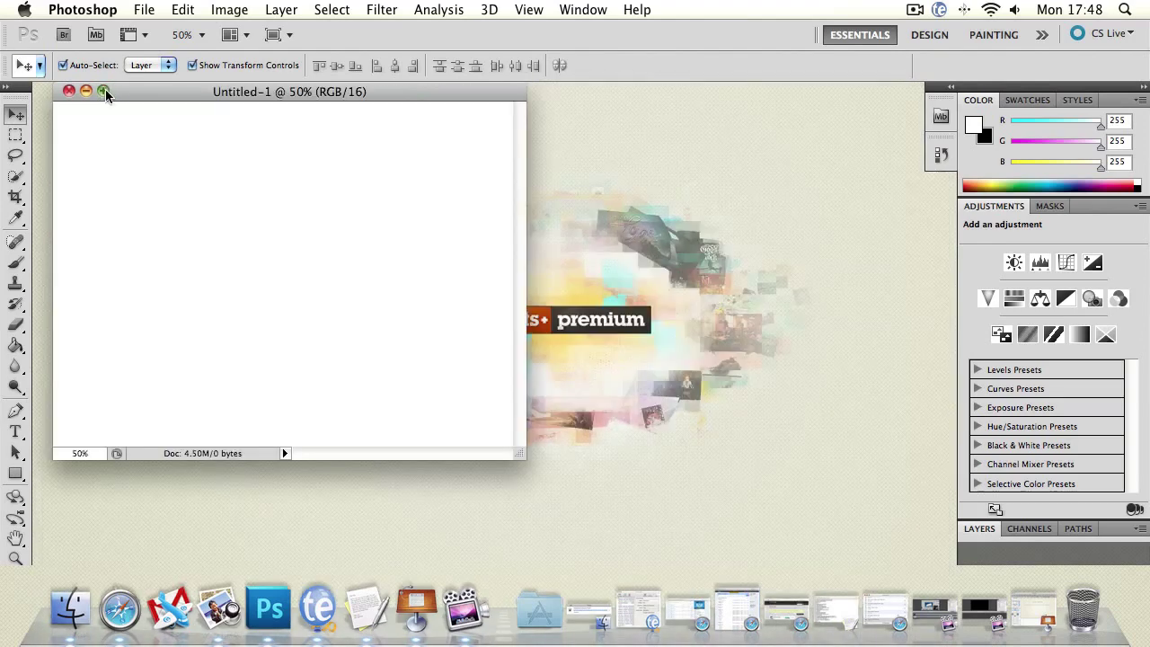
left_click_drag(146, 96, 128, 97)
left_click_drag(499, 448, 947, 571)
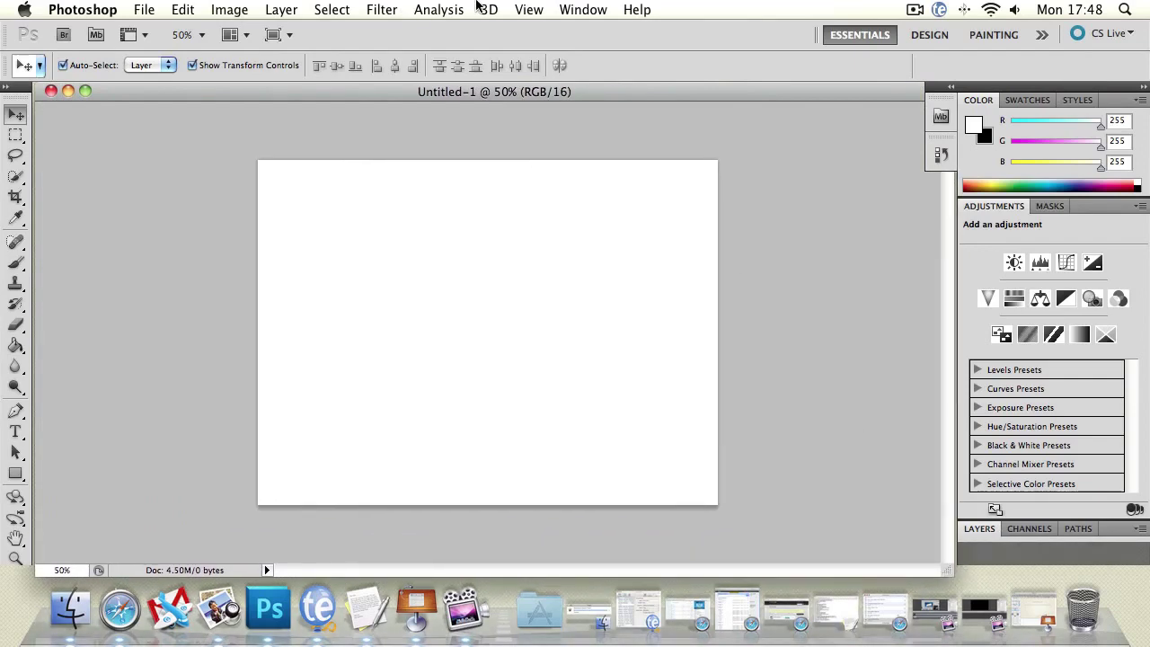
Show the grid over the blank document.
left_click(513, 9)
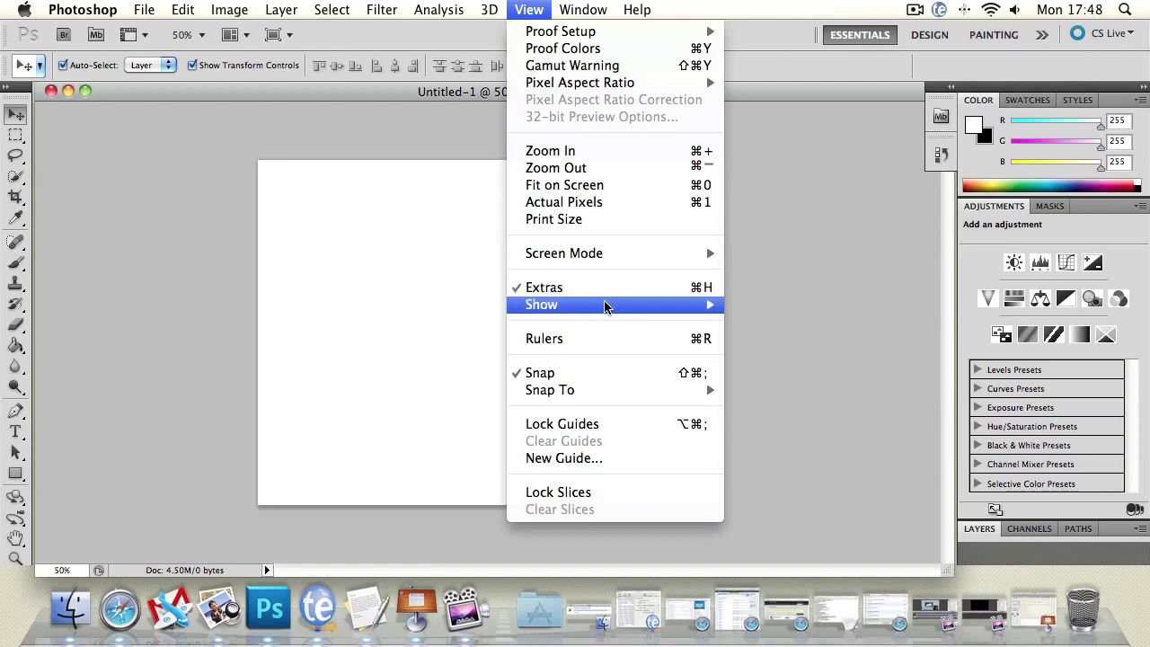
mouse_move(604, 308)
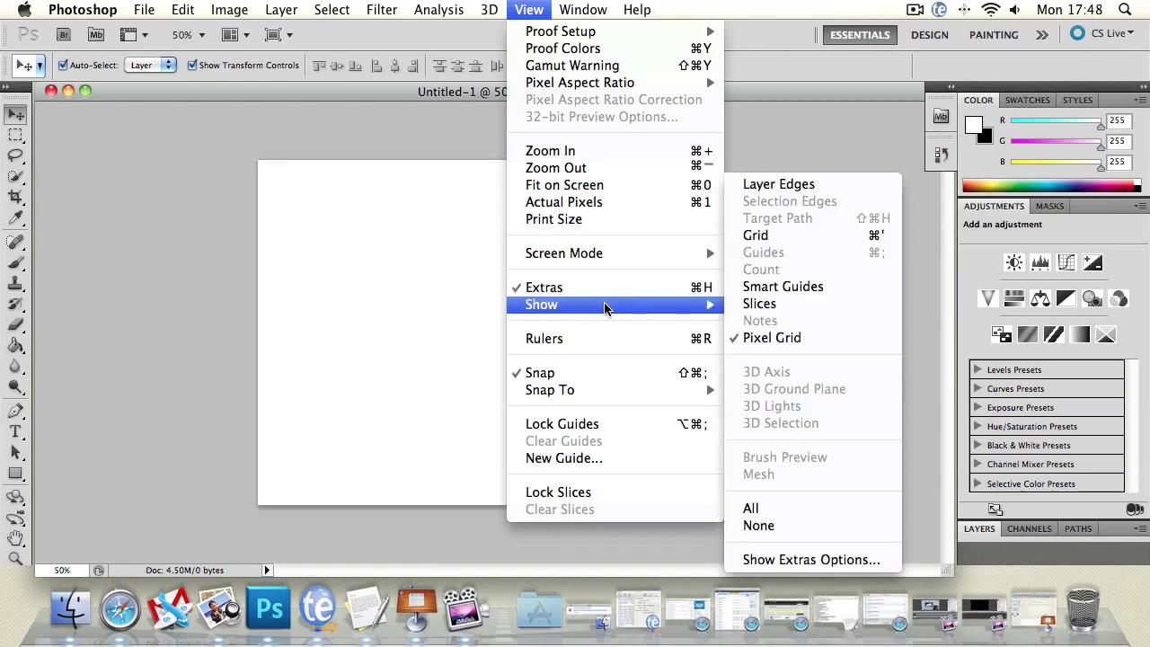
left_click(751, 236)
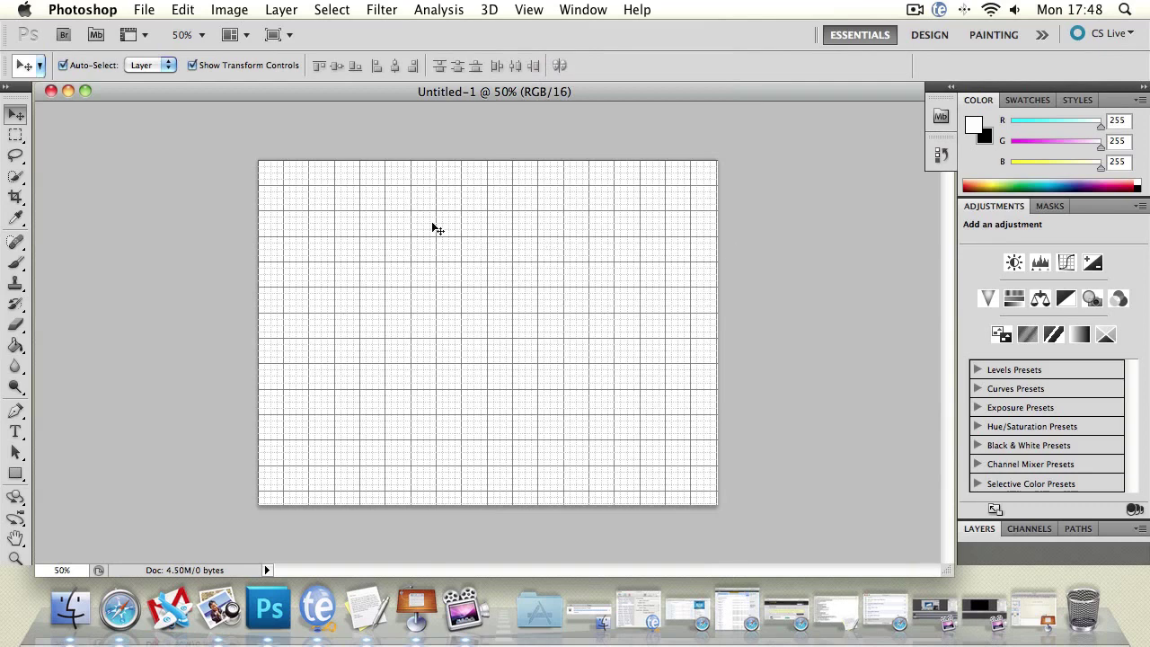
left_click(527, 10)
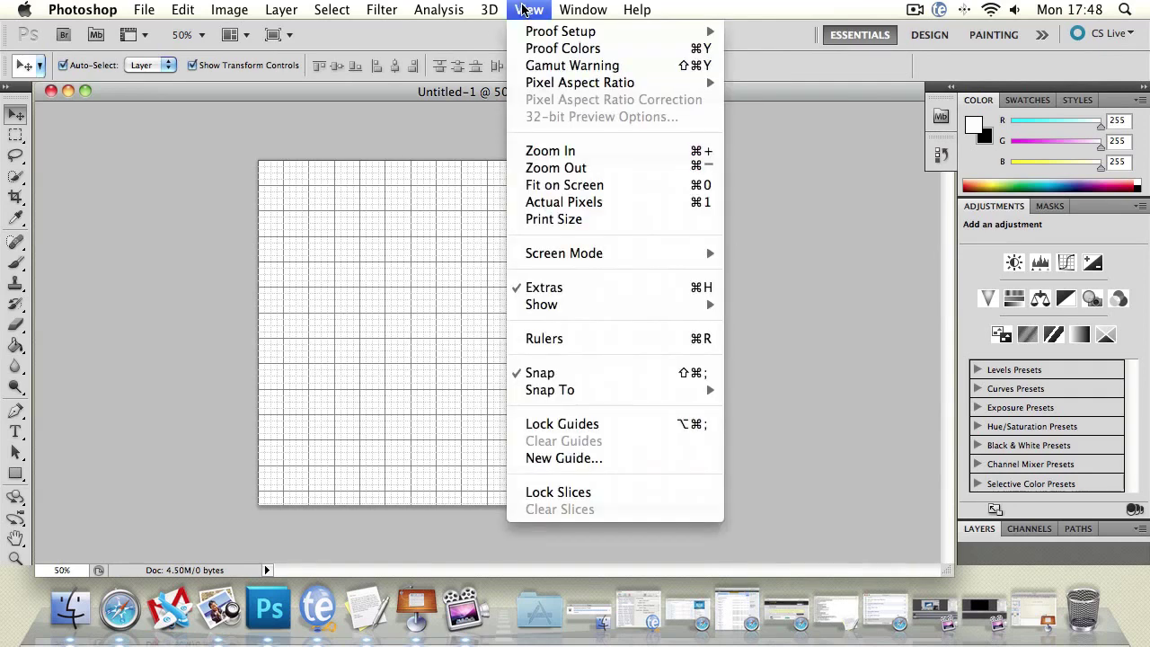
mouse_move(626, 308)
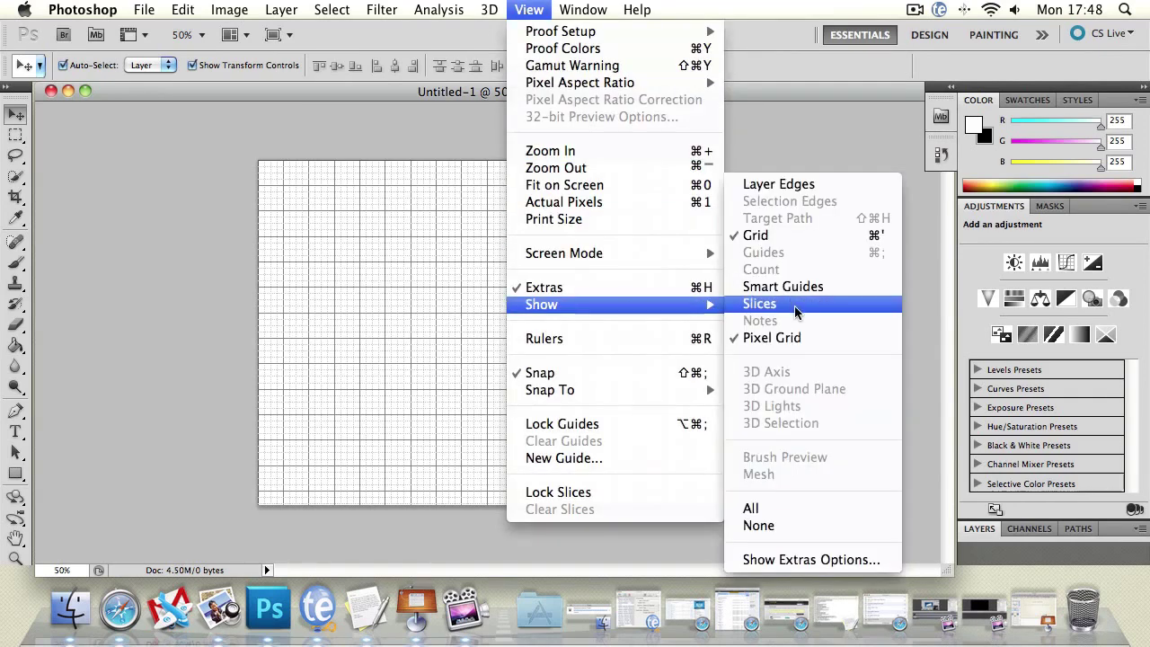
left_click(235, 140)
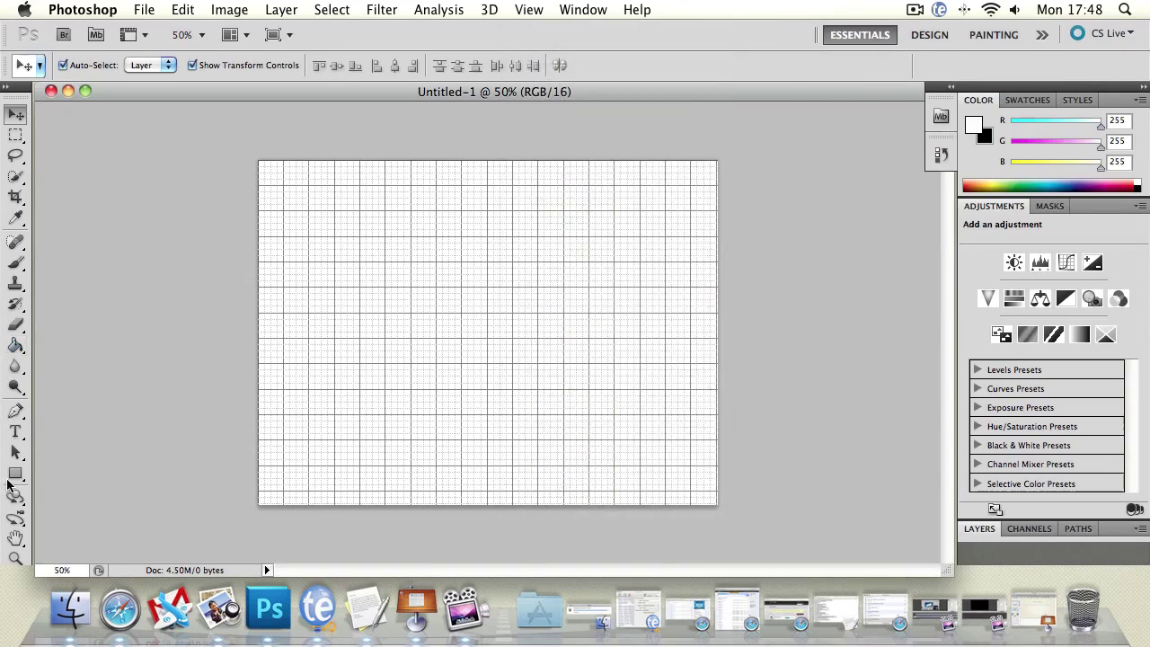
Zoom in on the grid to 3200% to examine it, and fit the document back on screen.
left_click(15, 558)
left_click(341, 240)
left_click(342, 241)
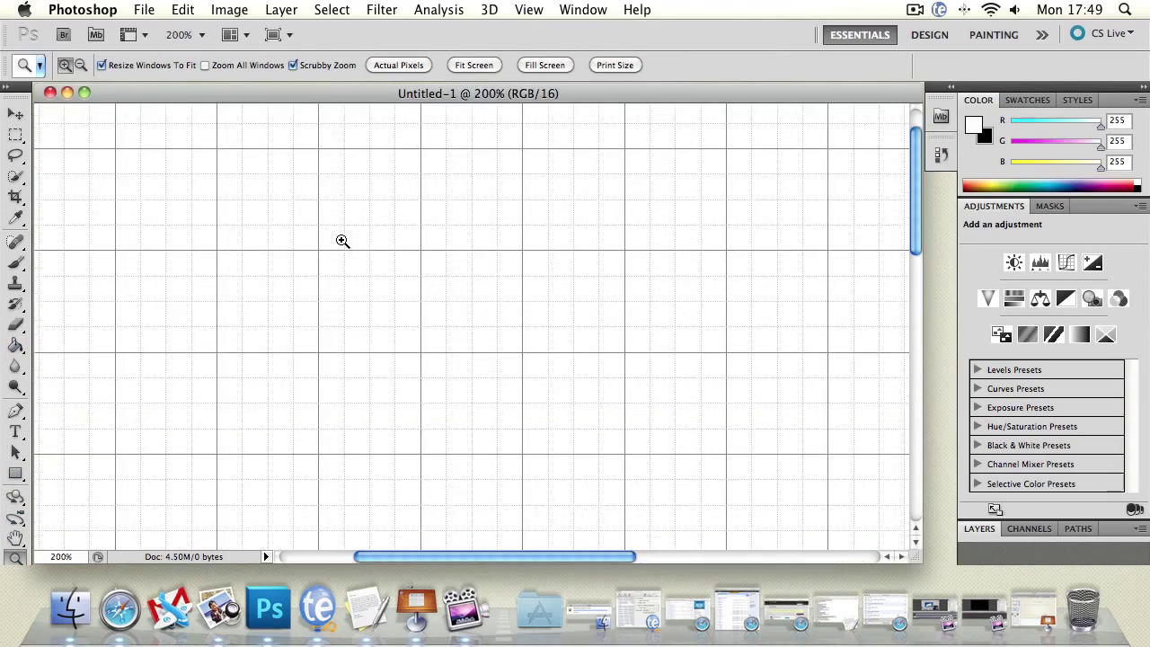
left_click(342, 240)
left_click(342, 241)
left_click(342, 241)
left_click(343, 241)
left_click(342, 241)
left_click(342, 241)
left_click(342, 241)
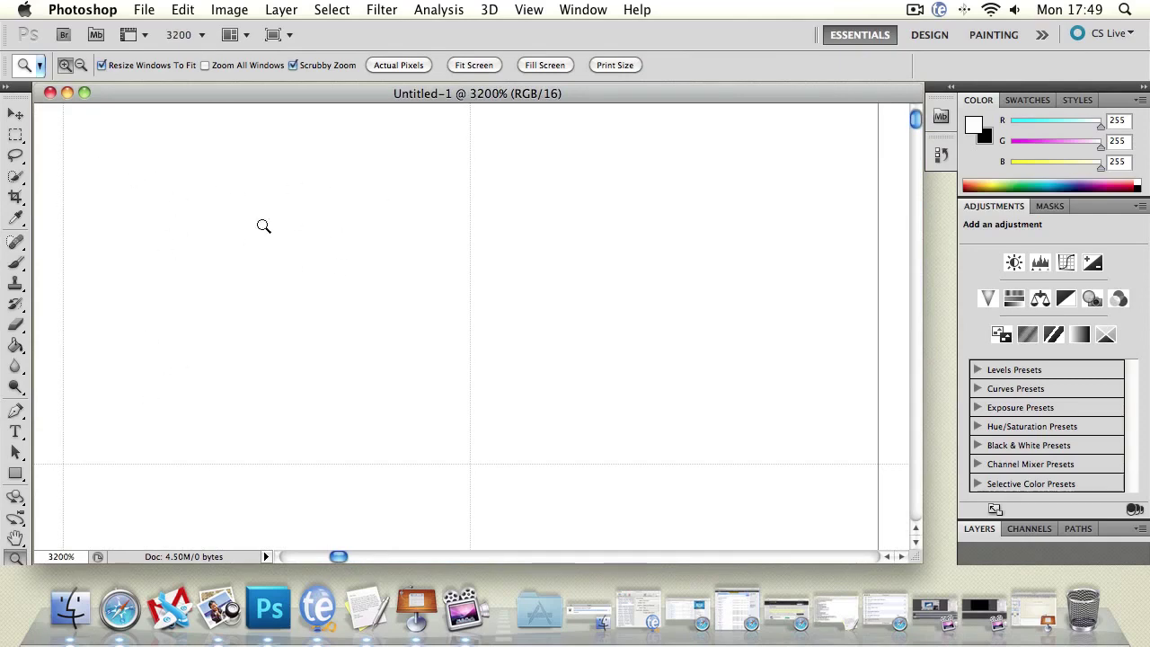
left_click(473, 64)
Turn on layer edges, then draw a large rectangular marquee selection in the middle of the canvas and clear it.
left_click(529, 9)
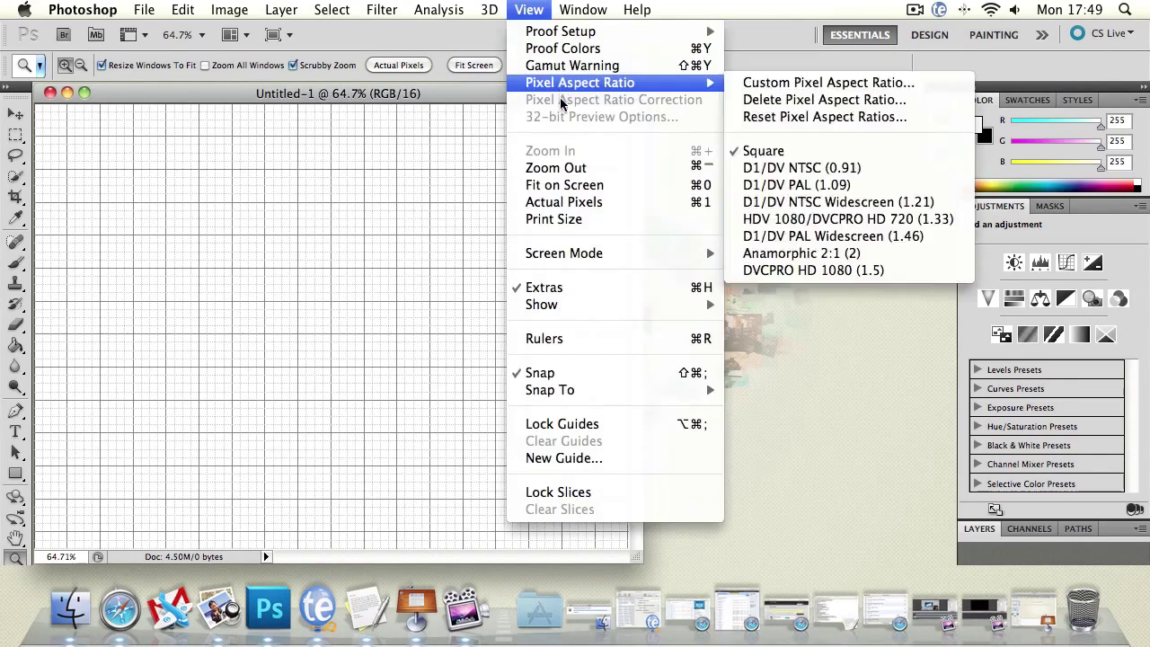
mouse_move(628, 304)
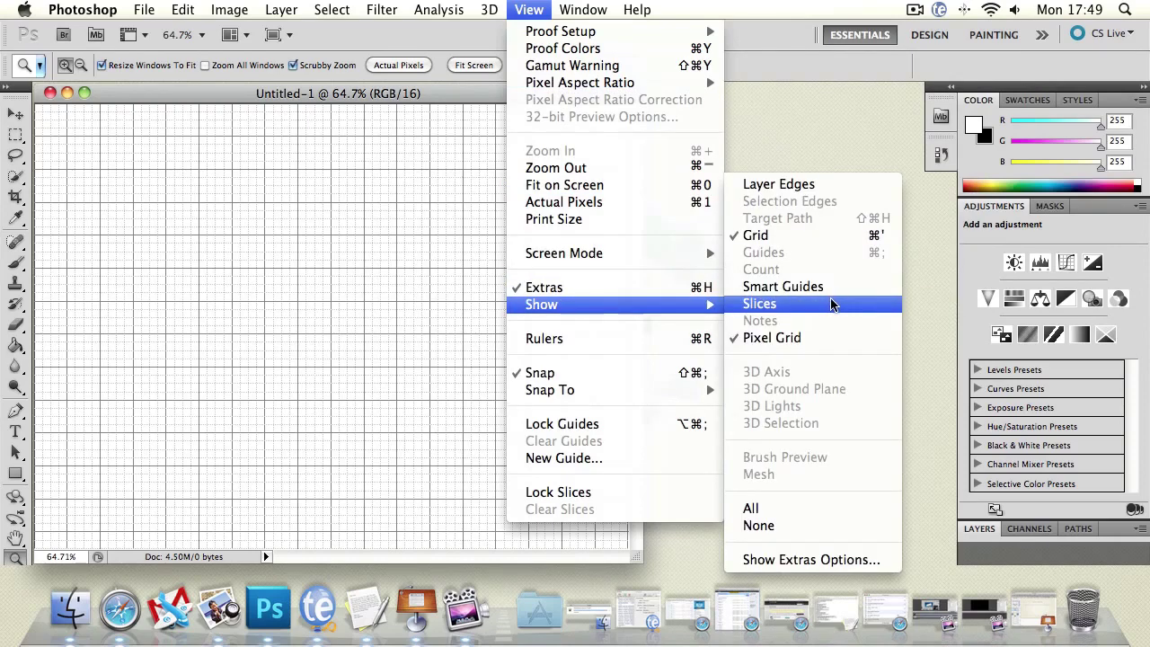
left_click(811, 186)
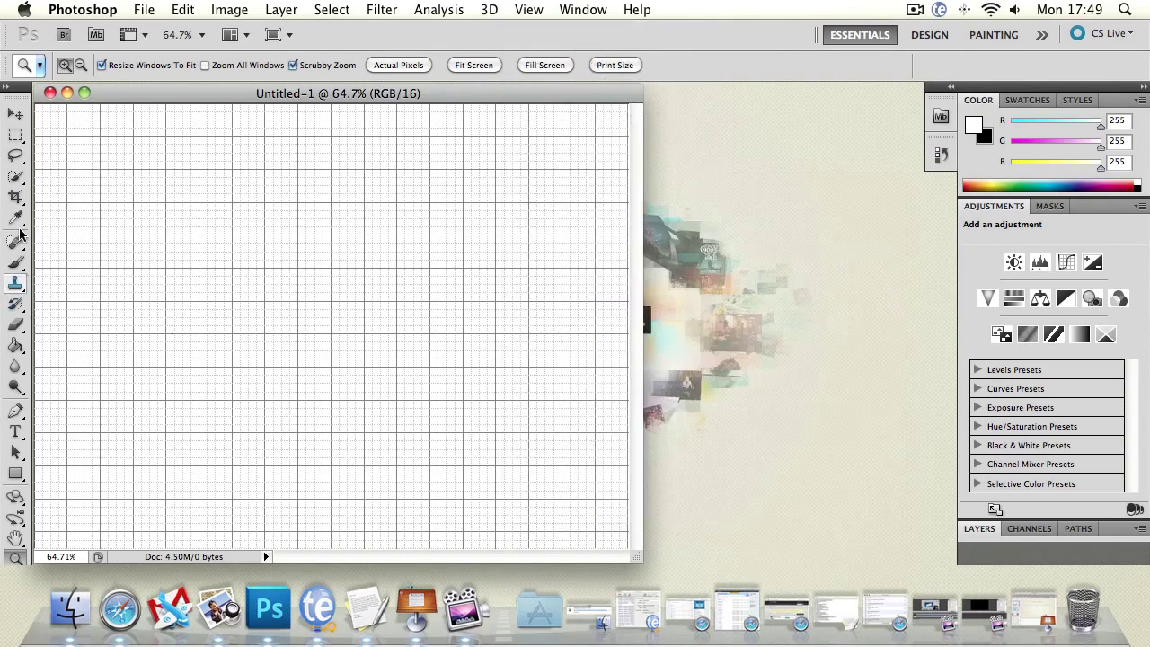
left_click(16, 134)
left_click_drag(206, 143, 503, 432)
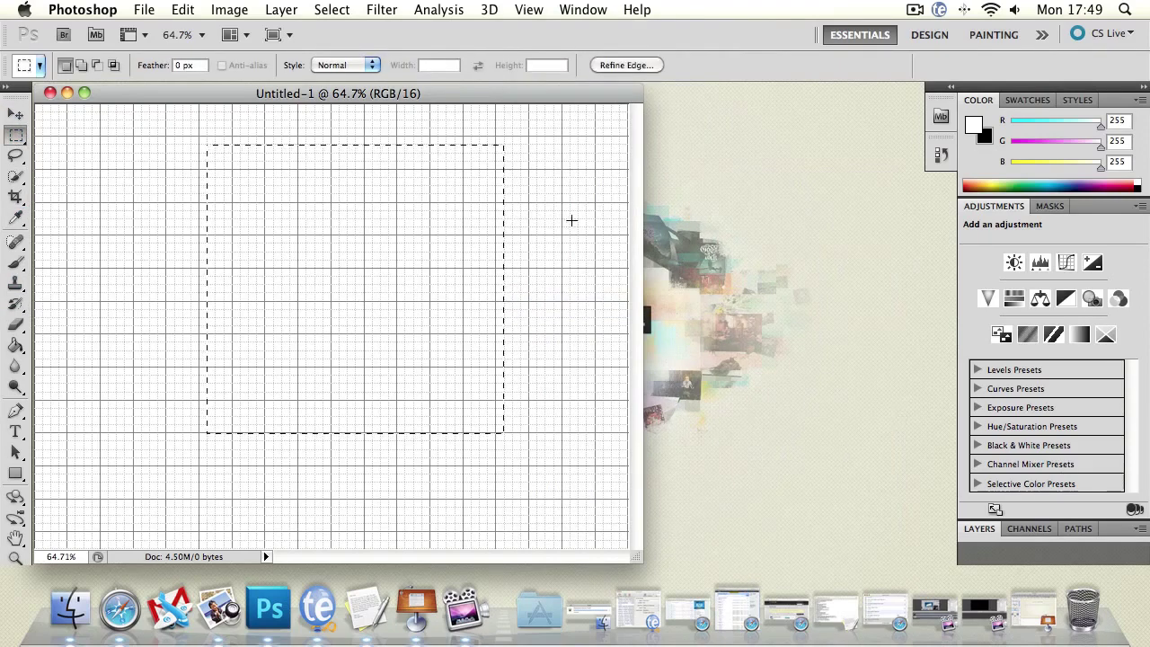
left_click(461, 231)
Turn off the display of layer edges.
left_click(529, 10)
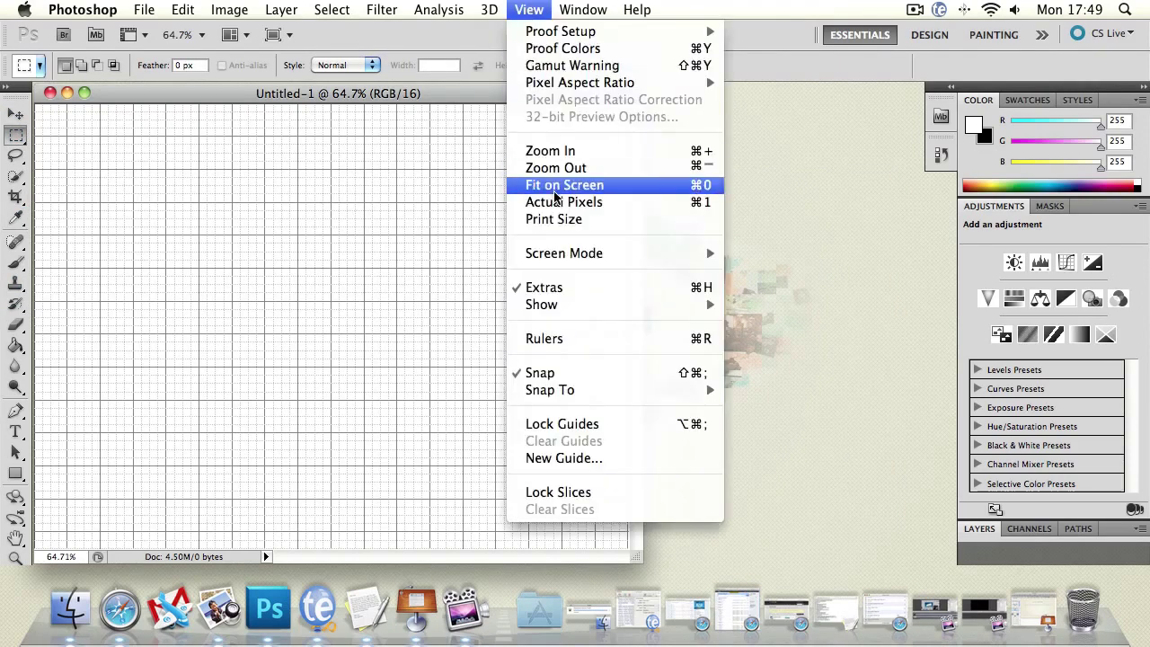
mouse_move(579, 305)
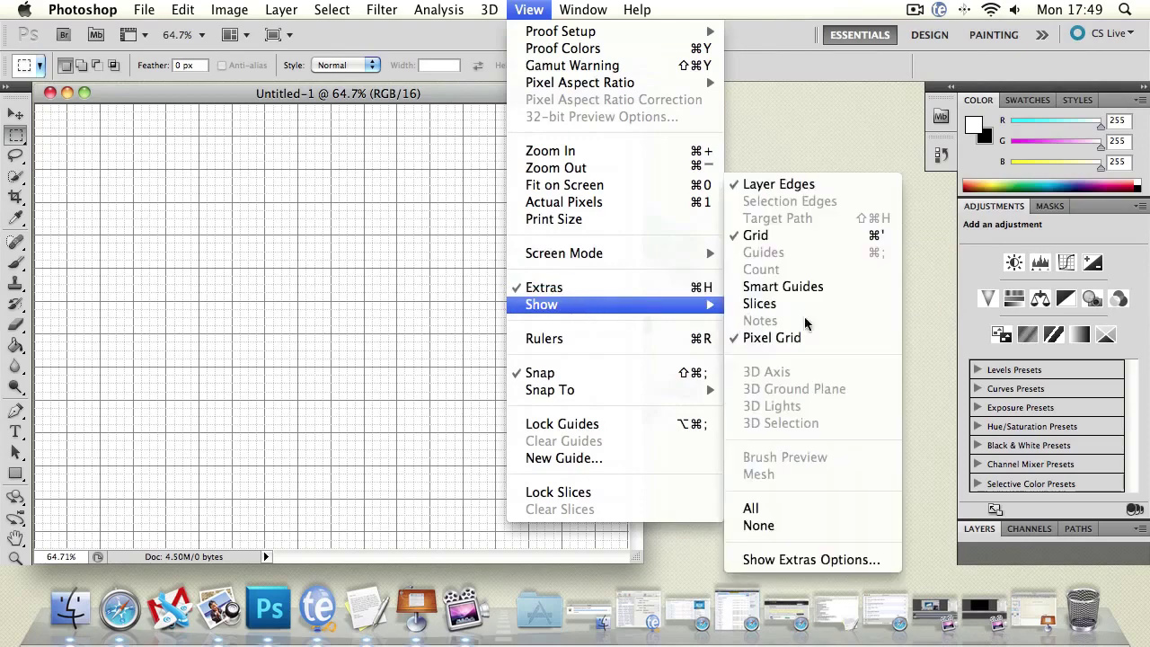
left_click(795, 183)
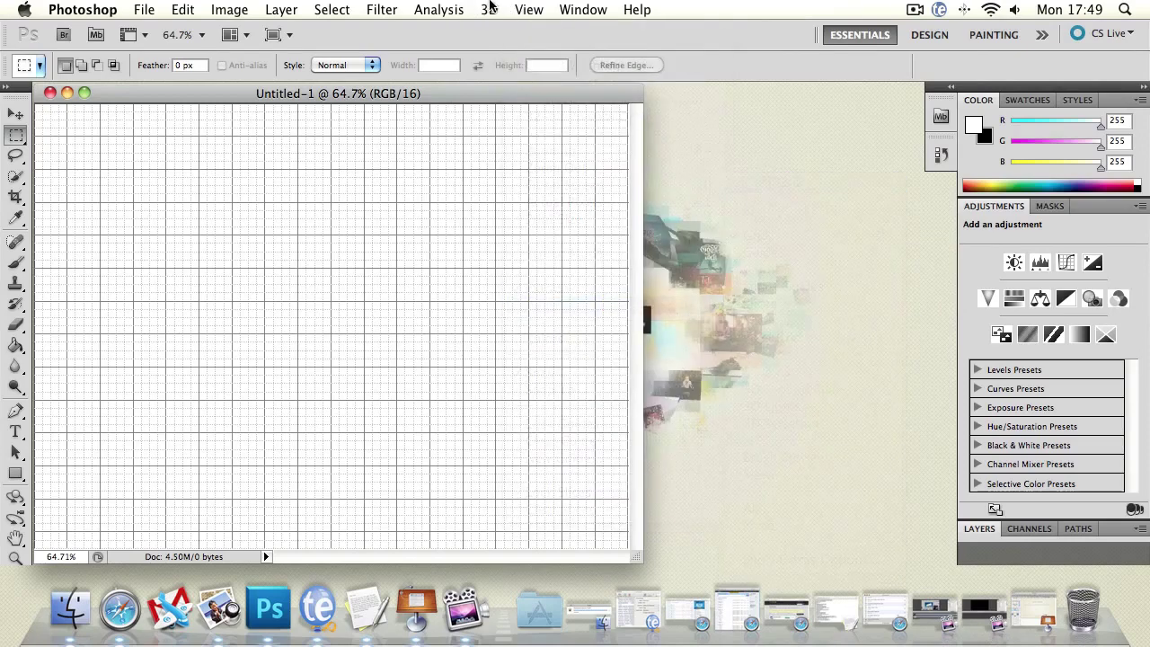
Hide the grid on the document.
left_click(529, 9)
mouse_move(607, 258)
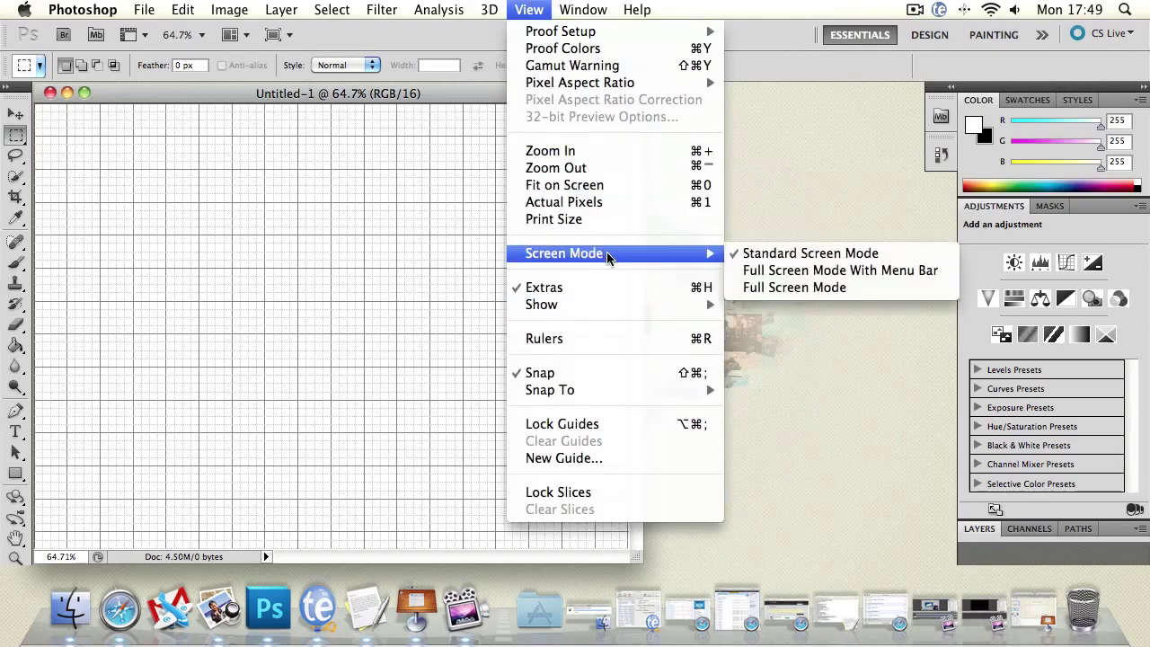
mouse_move(582, 7)
mouse_move(529, 10)
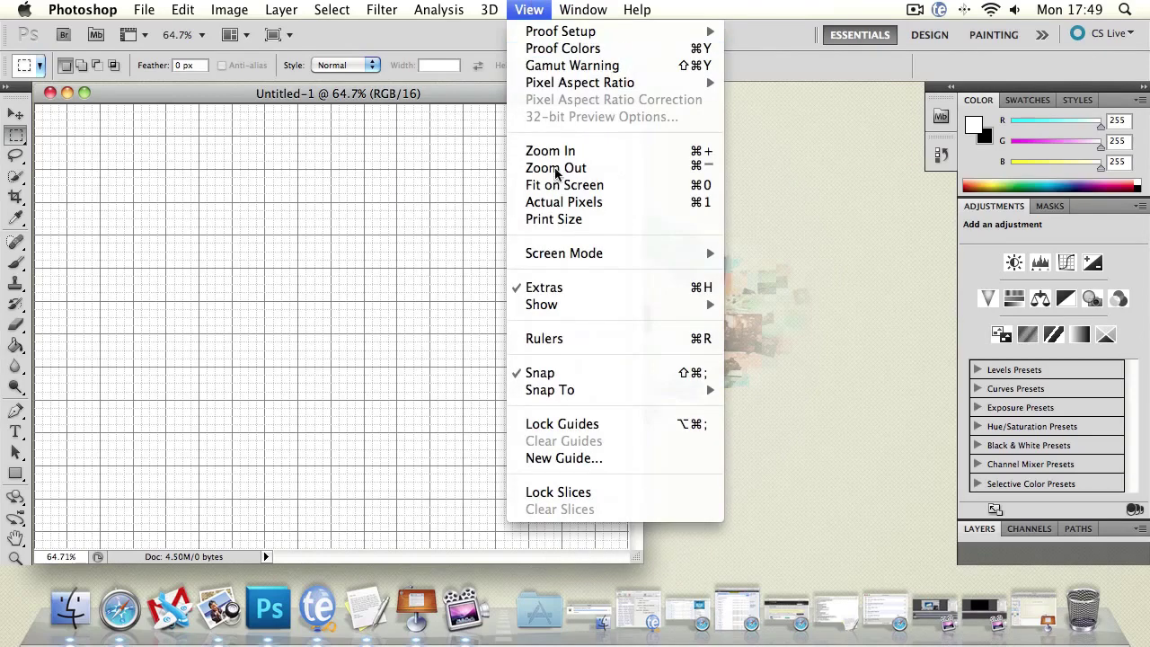
mouse_move(575, 304)
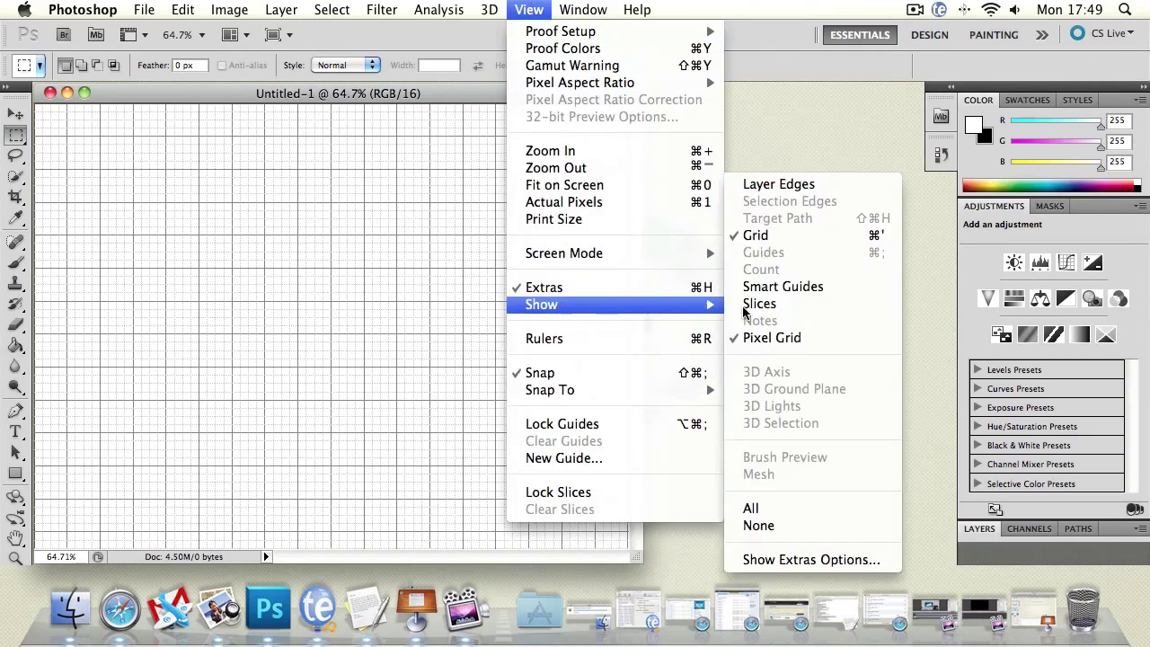
left_click(819, 235)
Show the rulers and widen the document window to fill the area up to the panels.
left_click(530, 10)
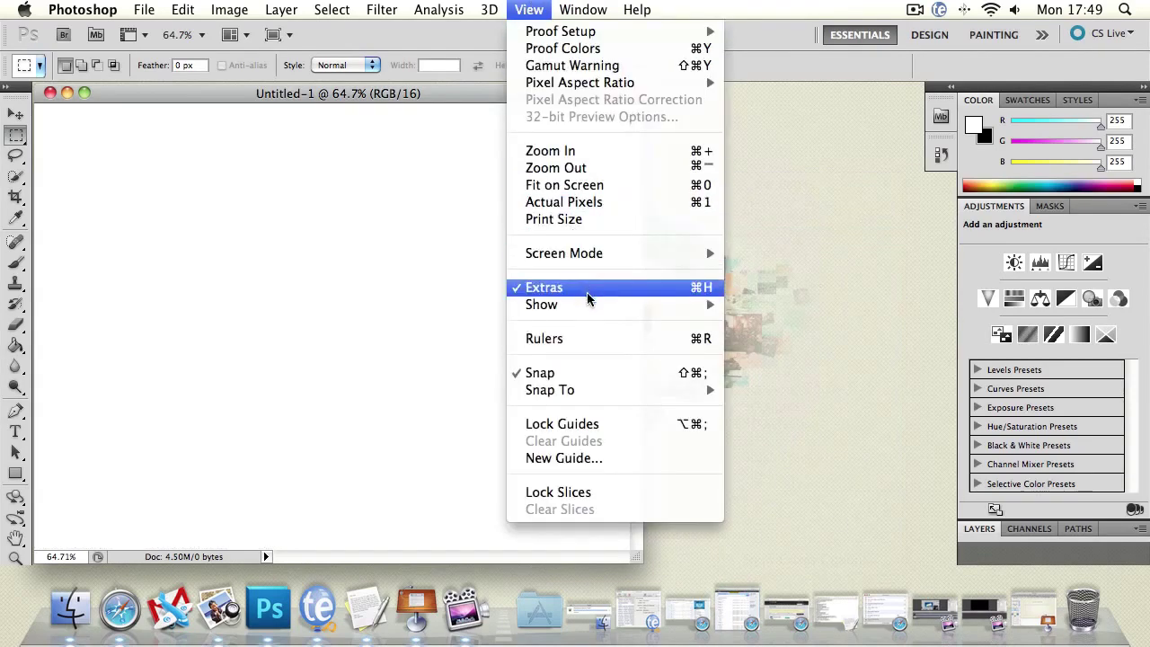
left_click(580, 340)
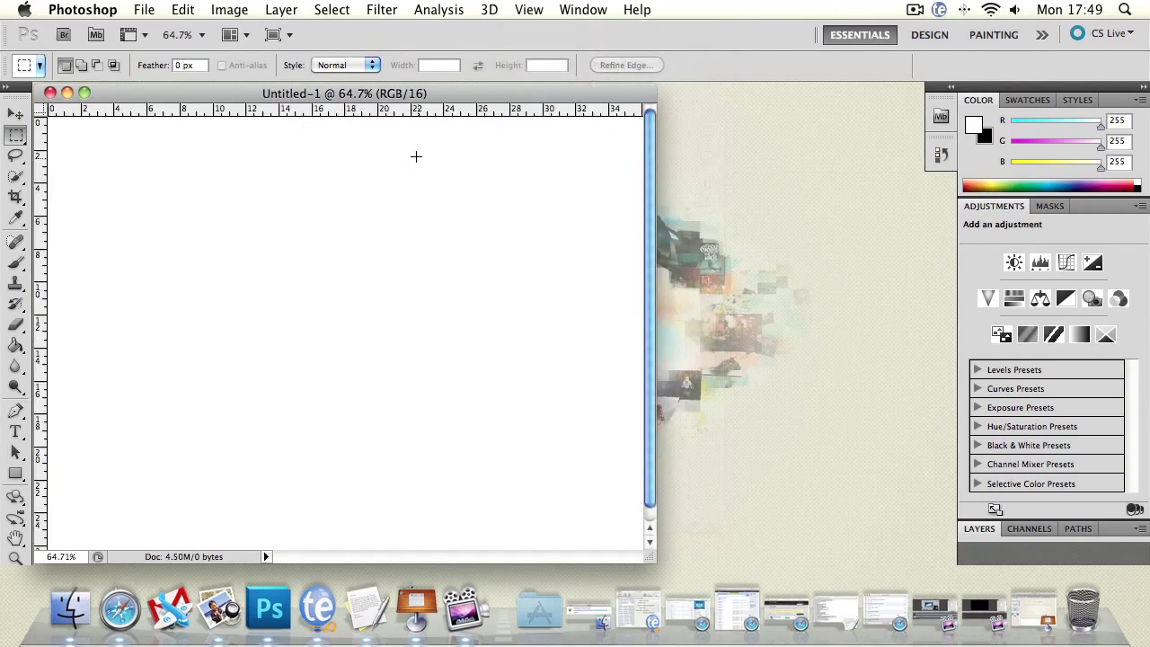
left_click_drag(392, 96, 394, 95)
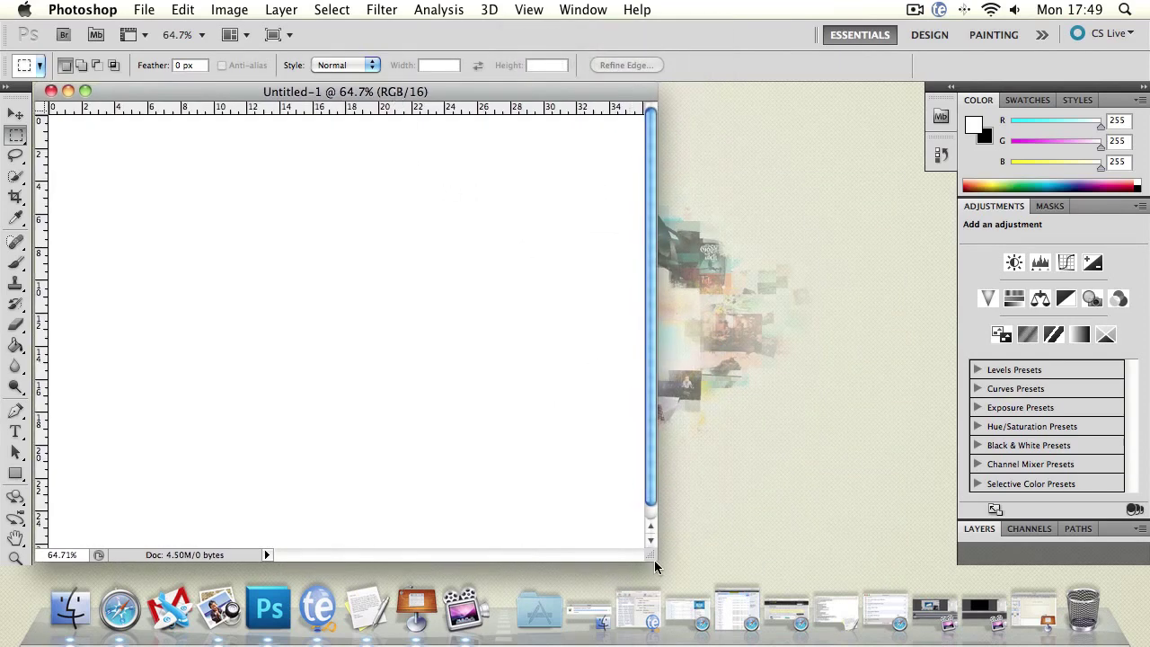
left_click_drag(654, 566, 922, 577)
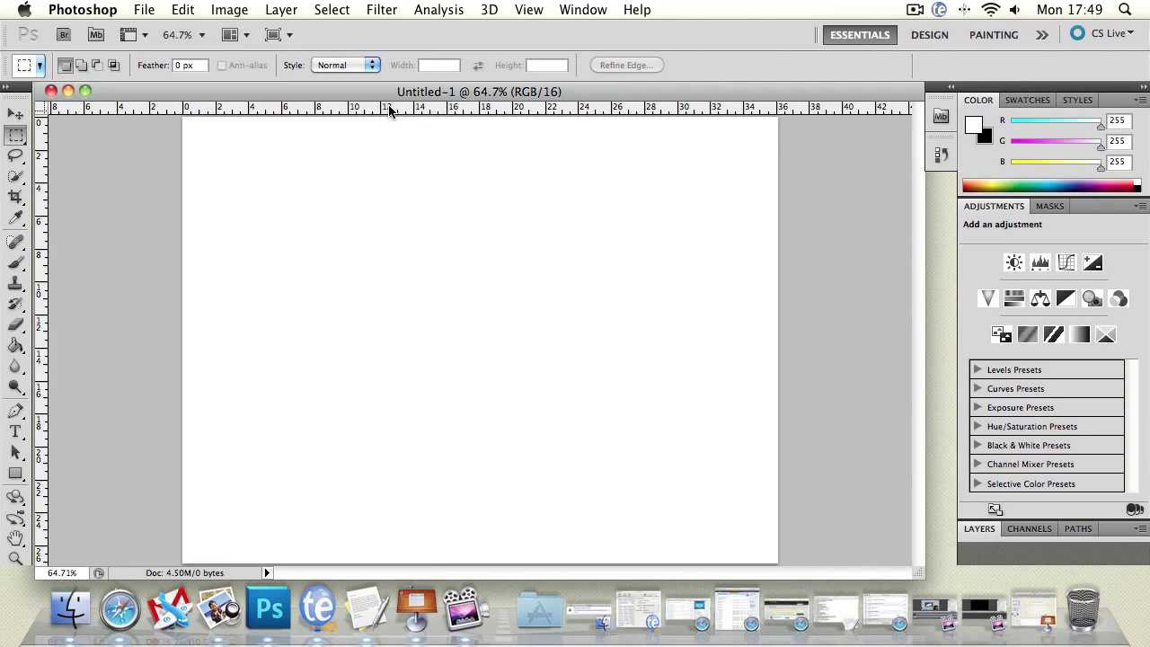
Set the ruler units to pixels and place a horizontal guide at about 175 px and a vertical guide at about 150 px.
right_click(391, 111)
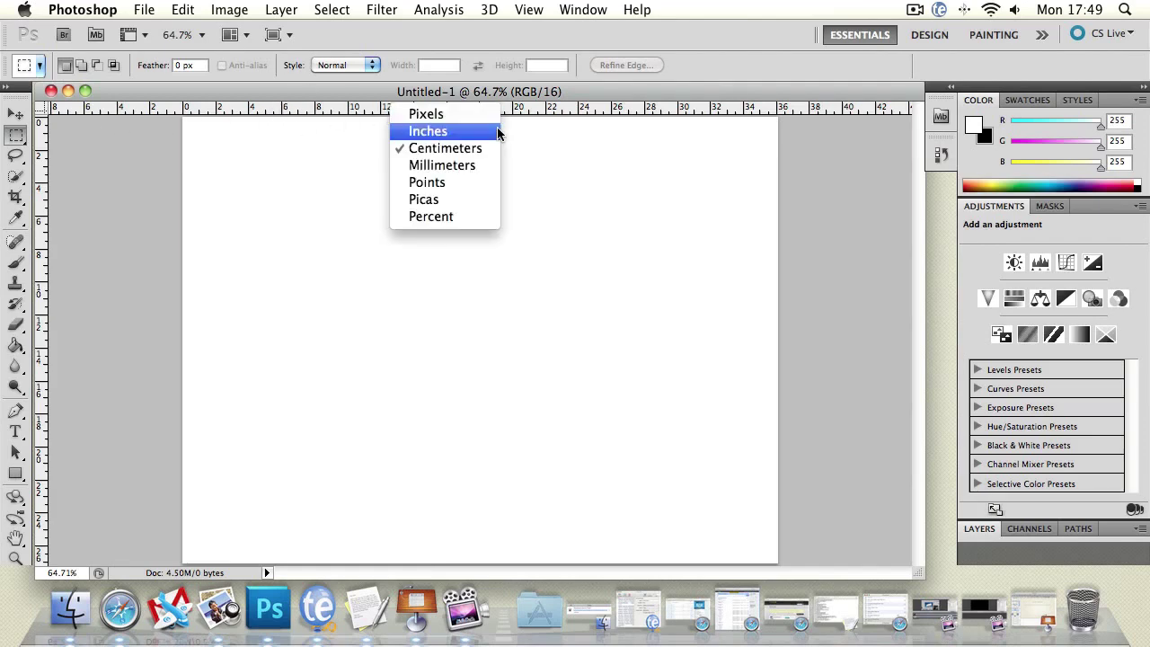
left_click(422, 115)
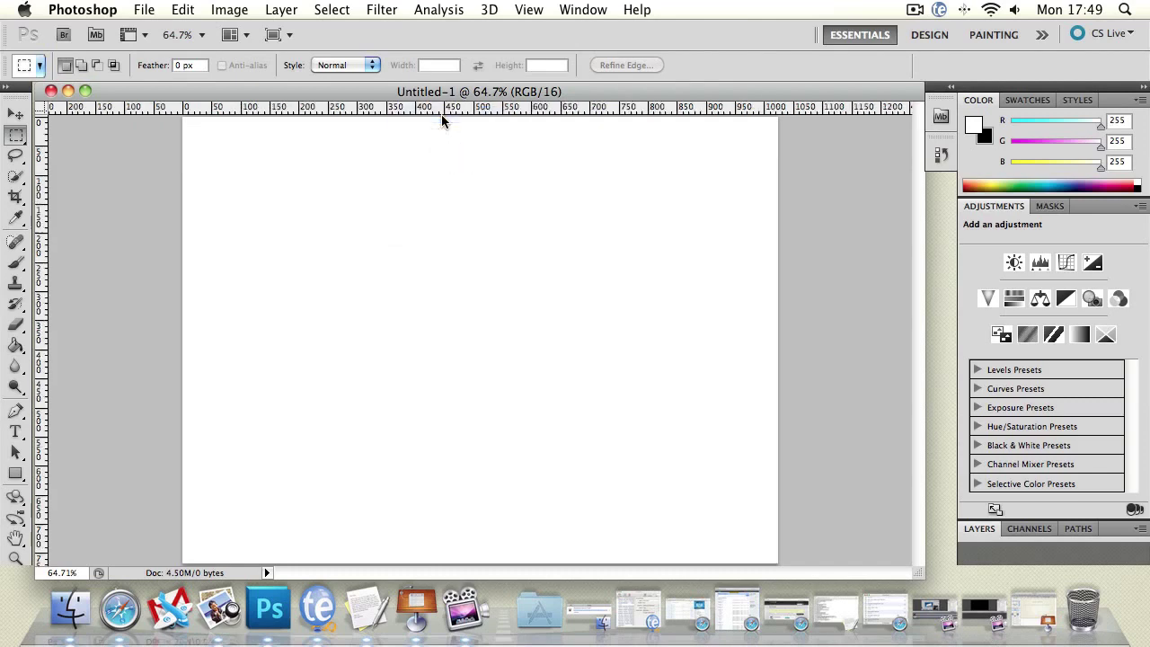
mouse_move(42, 111)
left_mouse_down()
mouse_move(159, 149)
mouse_move(39, 107)
left_mouse_up()
left_click_drag(279, 107, 308, 216)
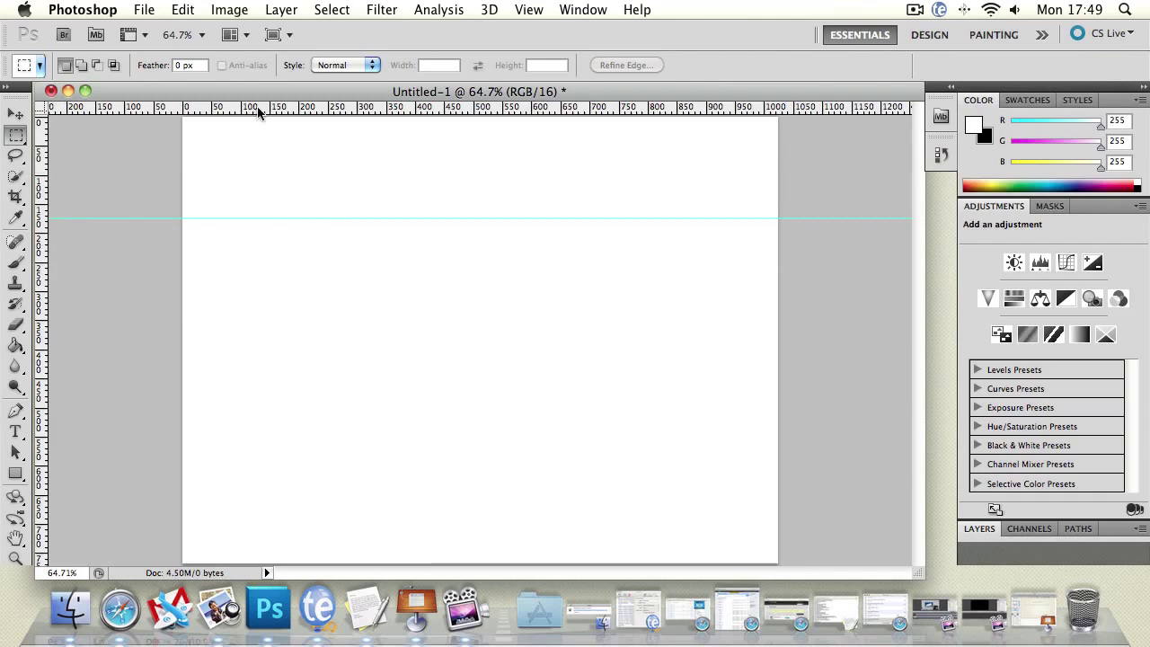
left_click_drag(41, 246, 270, 259)
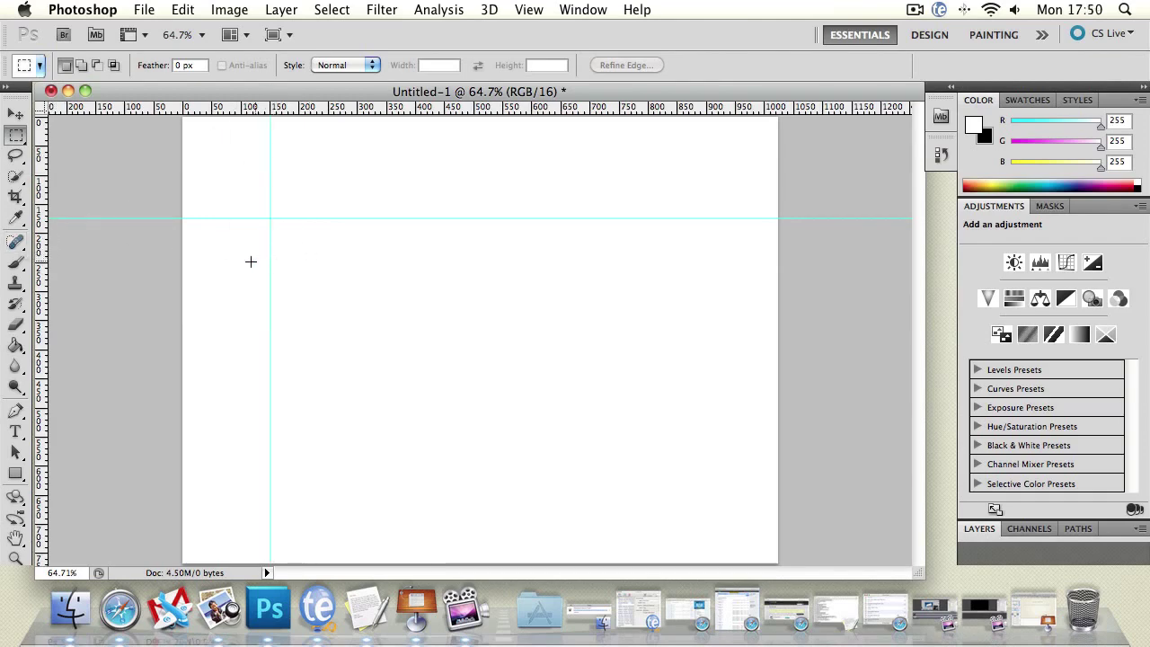
Select the Brush tool, expand the toolbox to two columns, and swap the colours so black is the foreground.
left_click(15, 263)
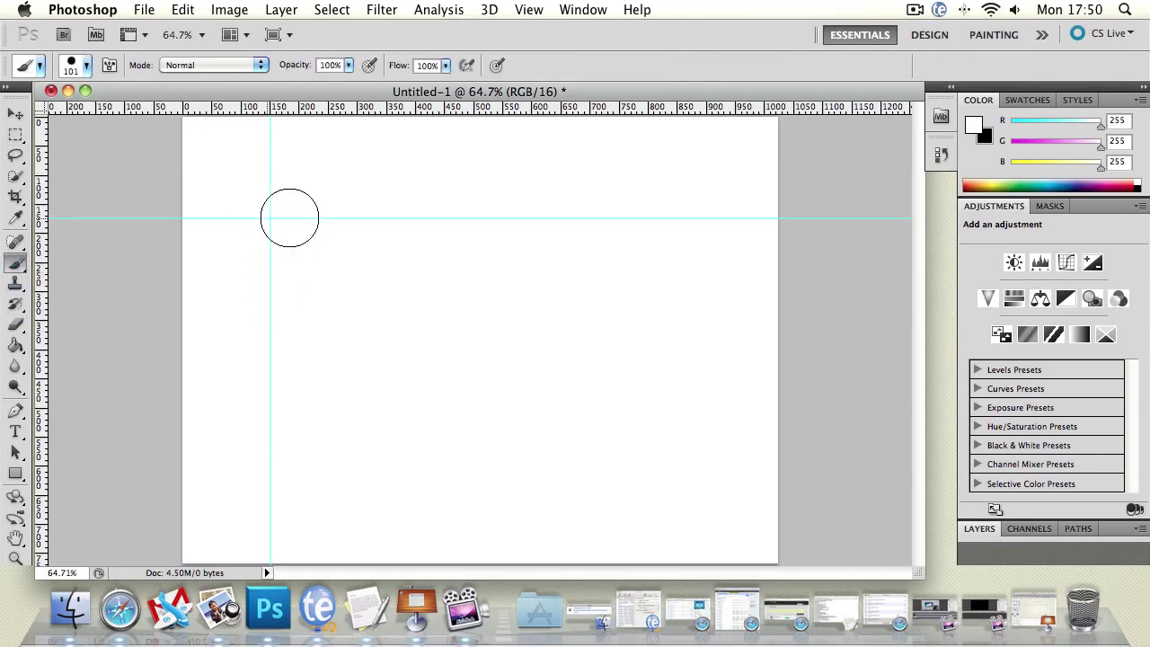
left_click(5, 87)
left_click(38, 353)
Paint thick black brush strokes along the horizontal and vertical guides and add freehand diagonal strokes near and across them.
mouse_move(268, 207)
left_mouse_down()
mouse_move(270, 485)
mouse_move(272, 210)
mouse_move(701, 214)
left_mouse_up()
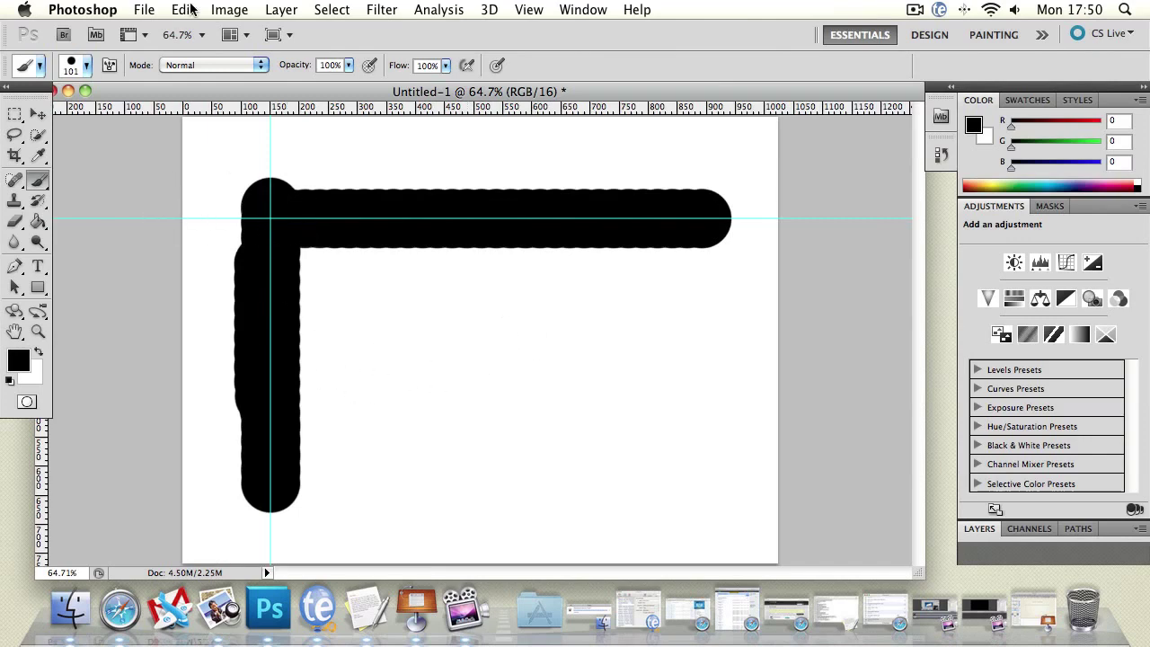
left_click_drag(333, 429, 280, 341)
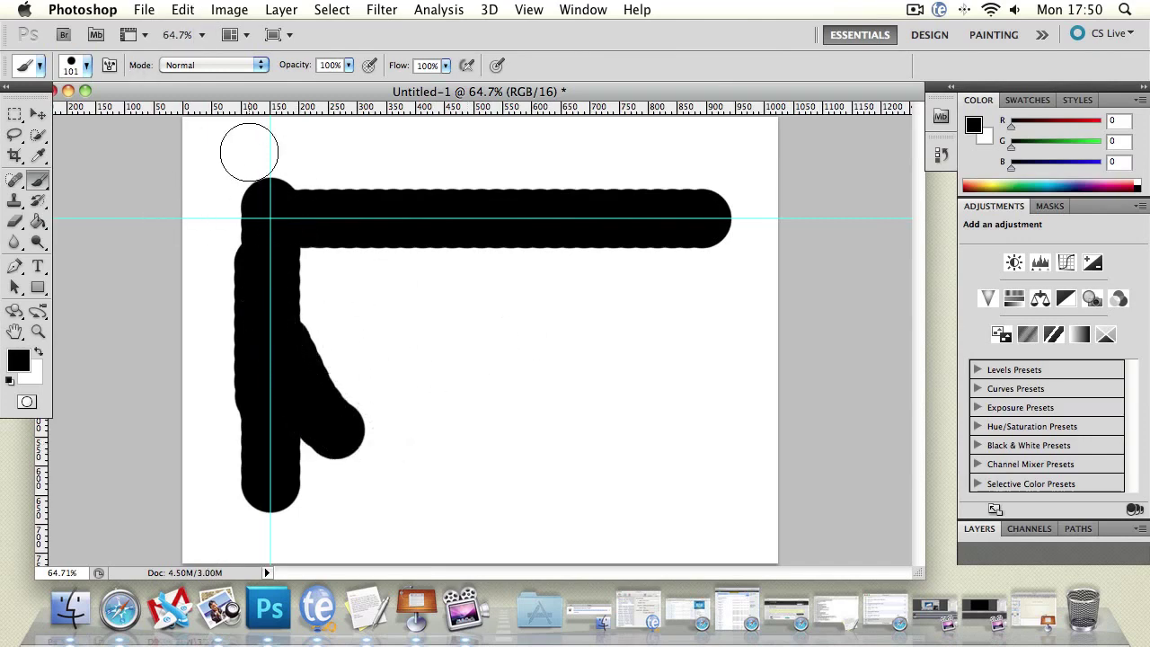
left_click_drag(461, 137, 728, 314)
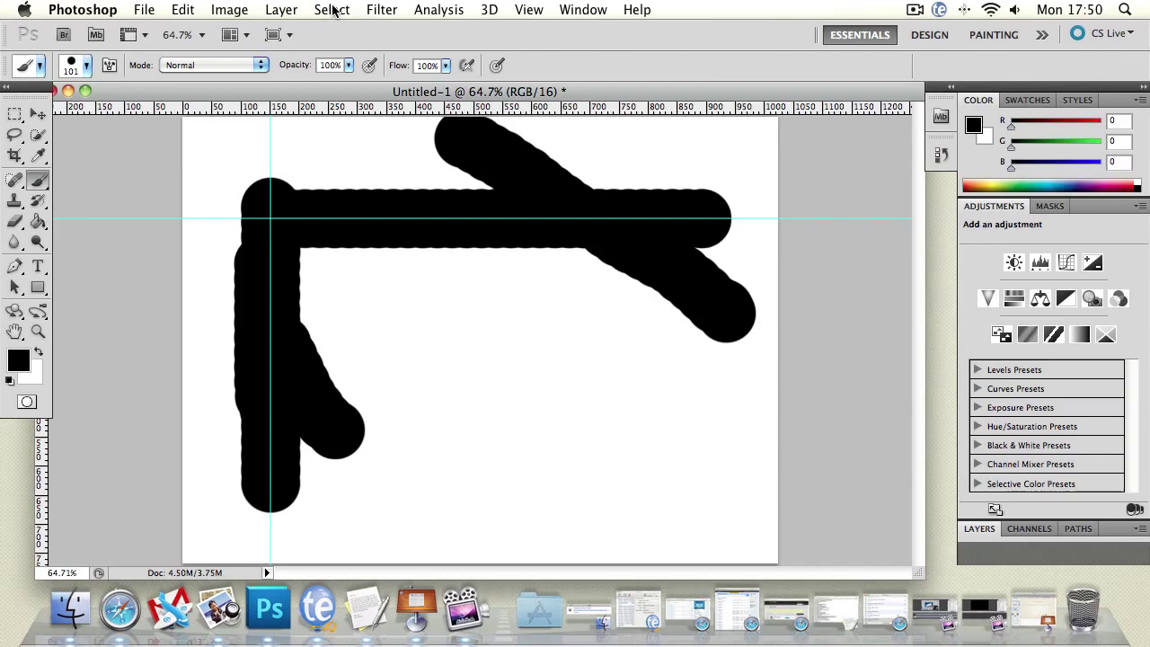
Undo all the brush strokes on the canvas, keeping the two guides.
key("alt+super+z")
key("alt+super+z")
key("alt+super+z")
key("alt+super+z")
key("alt+super+z")
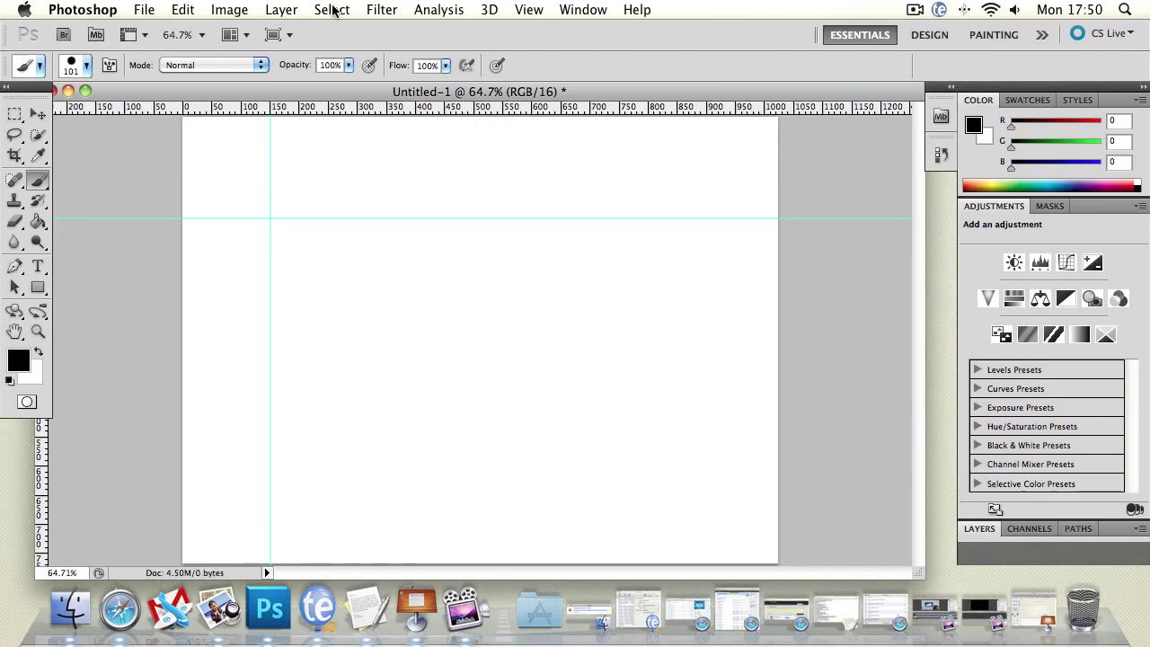
Switch to the Move tool and shift the document window clear of the expanded toolbox.
left_click(38, 115)
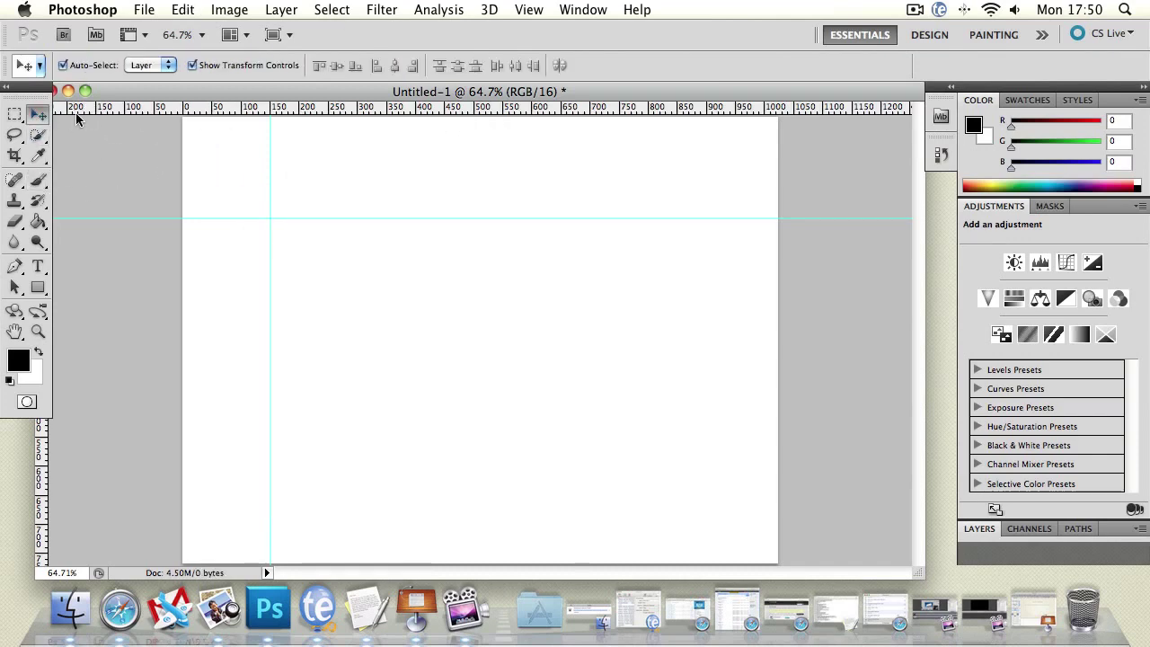
left_click_drag(137, 89, 171, 91)
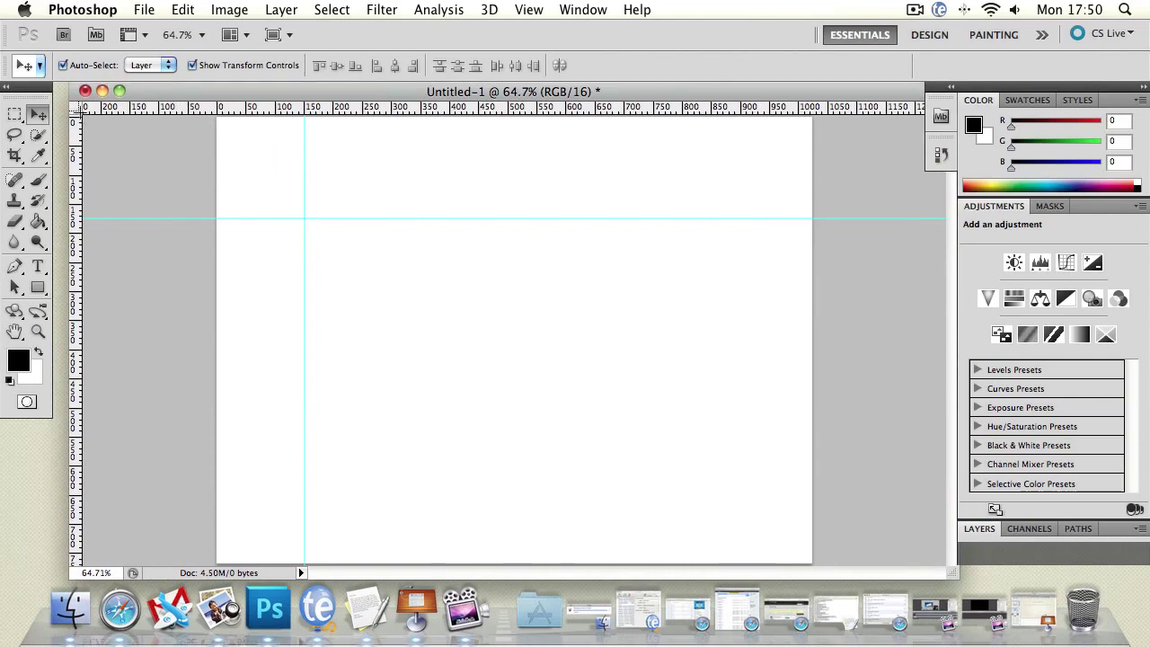
Move the ruler origin near the canvas's lower-right corner, and add horizontal guides about 635 and 300 px above it and a vertical guide about 450 px left.
left_click_drag(78, 108, 744, 516)
left_click_drag(501, 119, 496, 339)
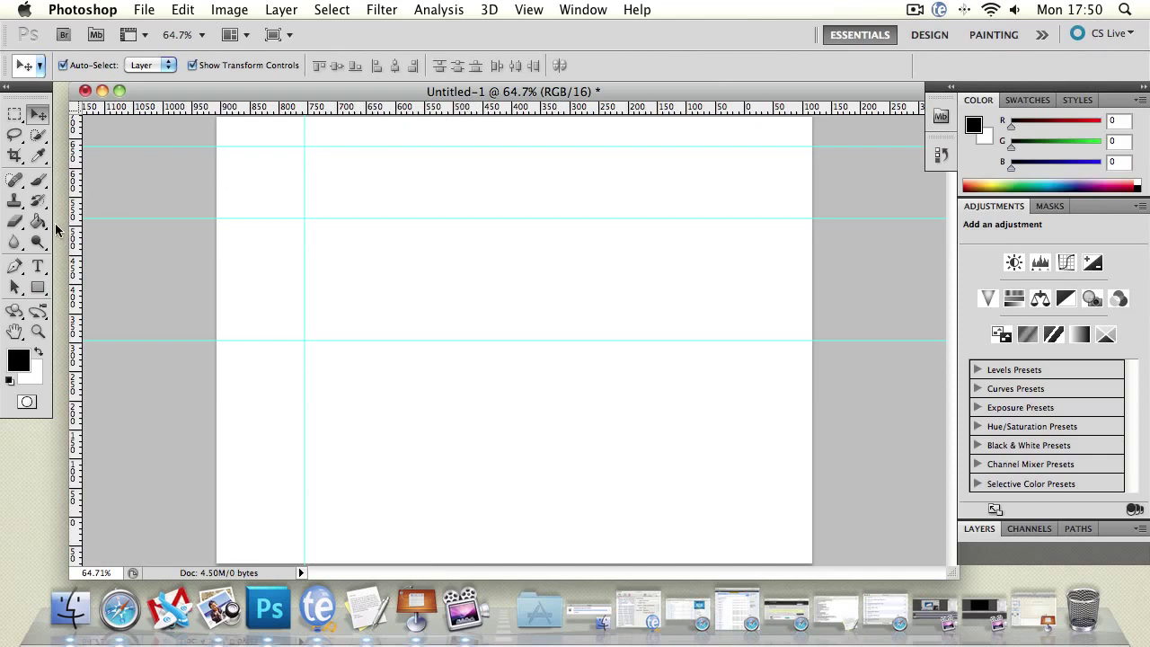
left_click_drag(74, 198, 481, 206)
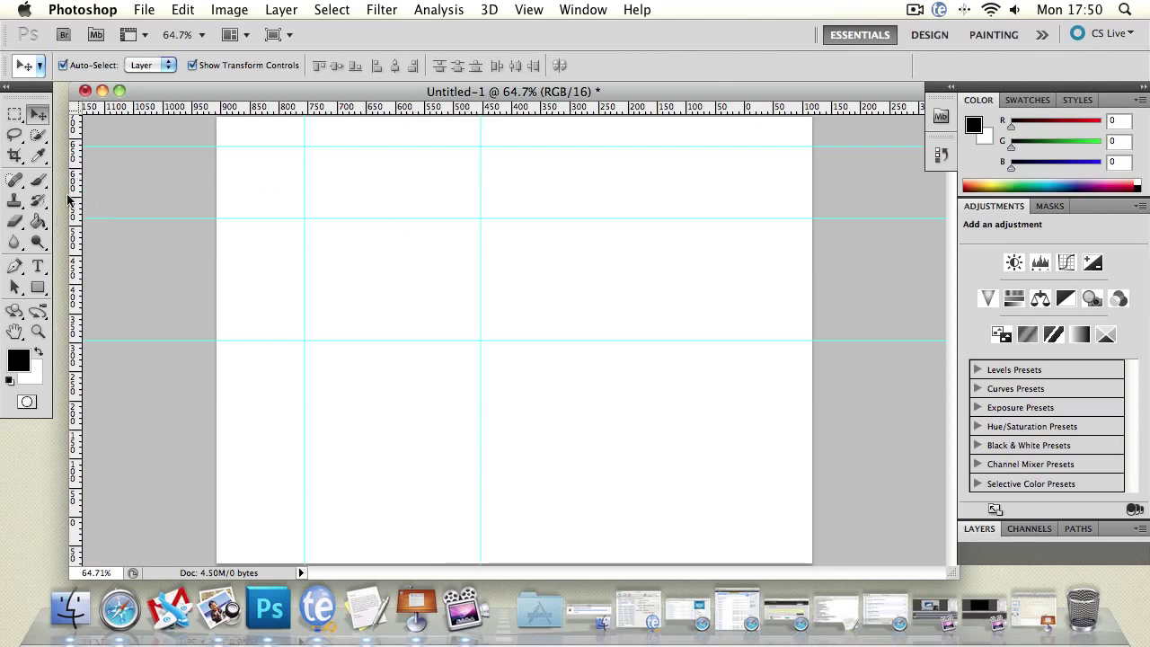
Marquee-select the rectangle enclosed by the two upper horizontal and both vertical guides, brush it solid black, and deselect it with the Lasso tool.
left_click(15, 114)
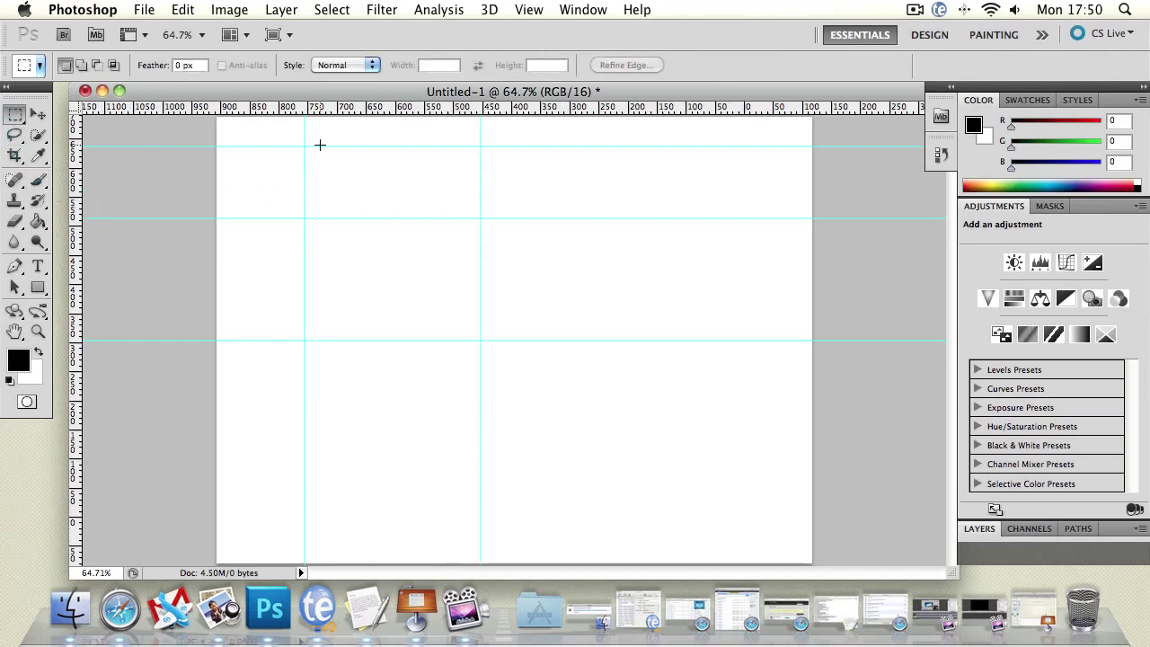
left_click_drag(304, 145, 481, 218)
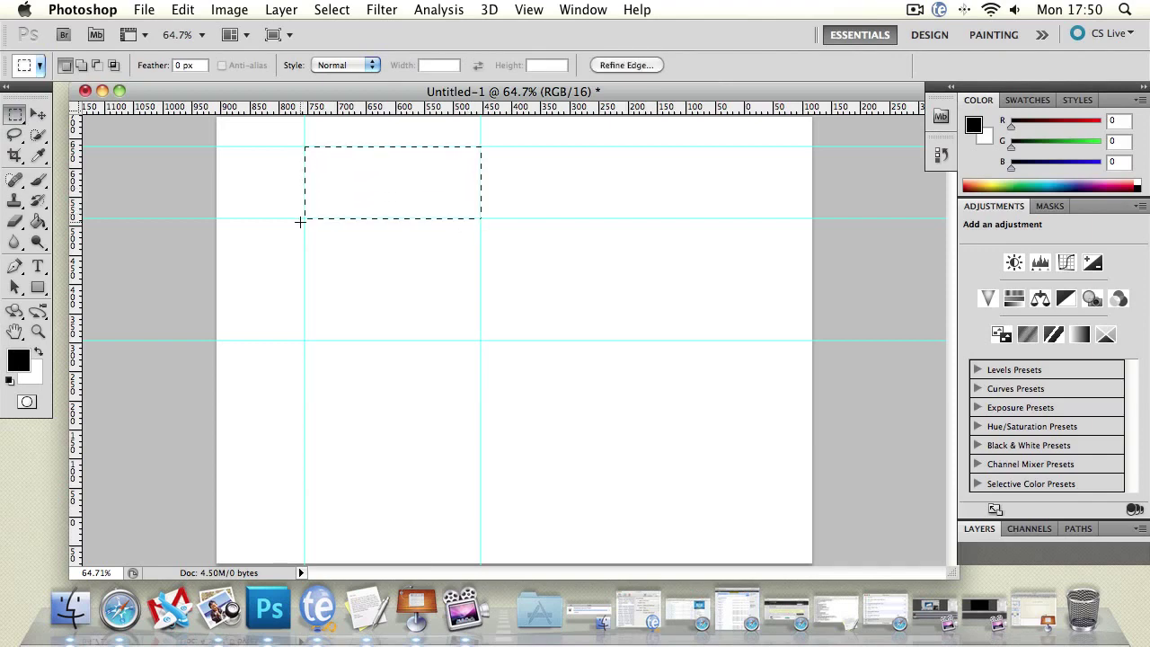
left_click(39, 180)
mouse_move(423, 182)
left_mouse_down()
mouse_move(237, 187)
mouse_move(423, 208)
left_mouse_up()
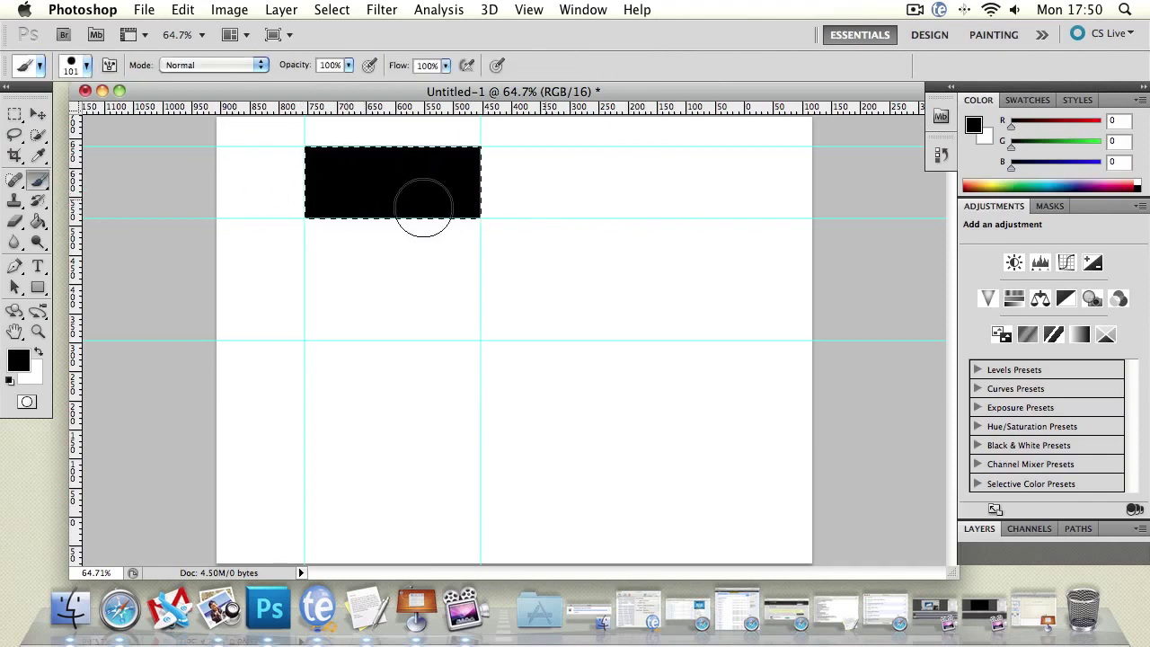
left_click(14, 133)
left_click(483, 151)
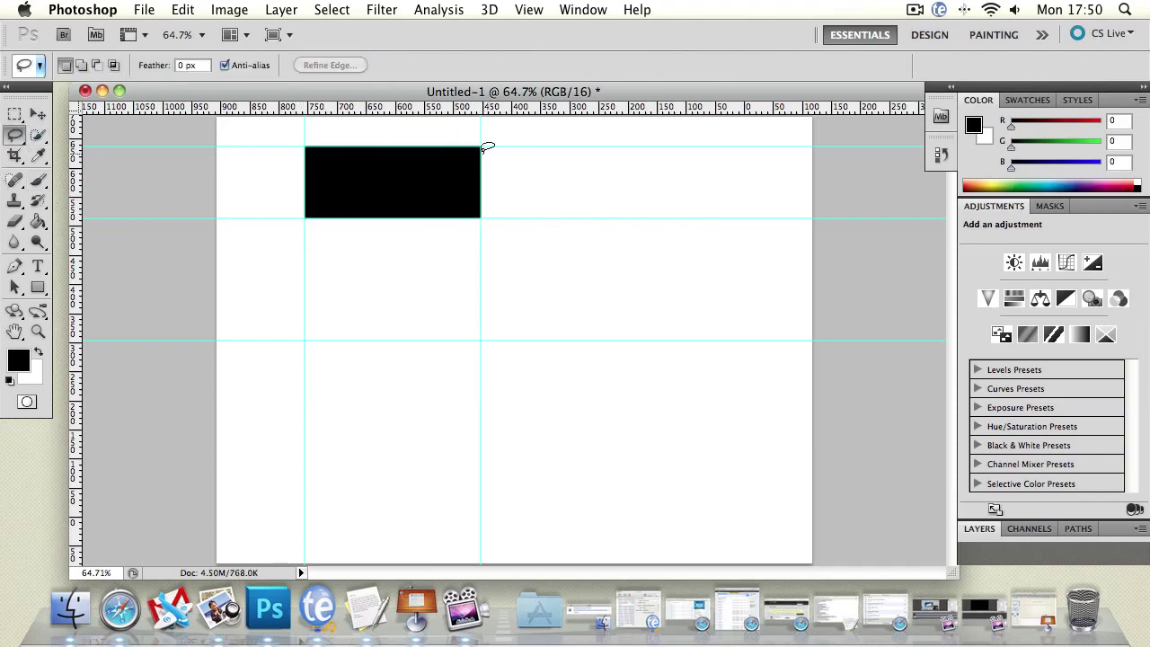